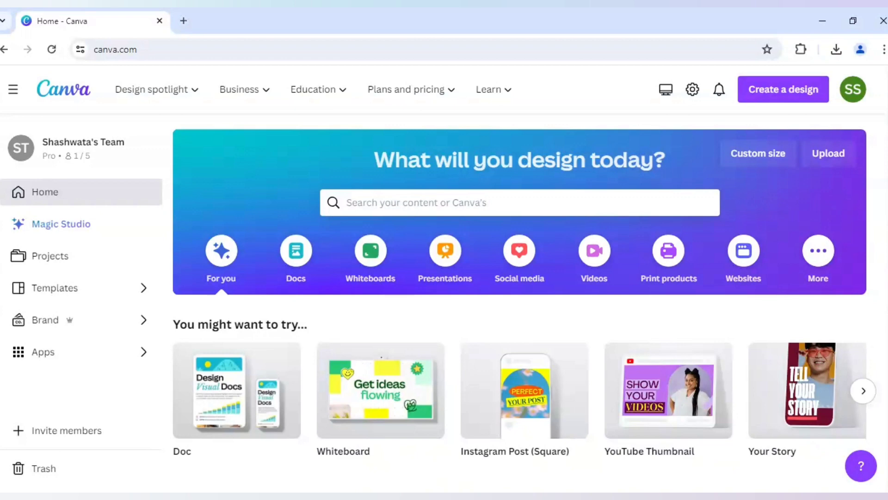
# Create a blank 1080 × 1080 Instagram Post (Square) design from the home page.
pyautogui.moveTo(504, 391)
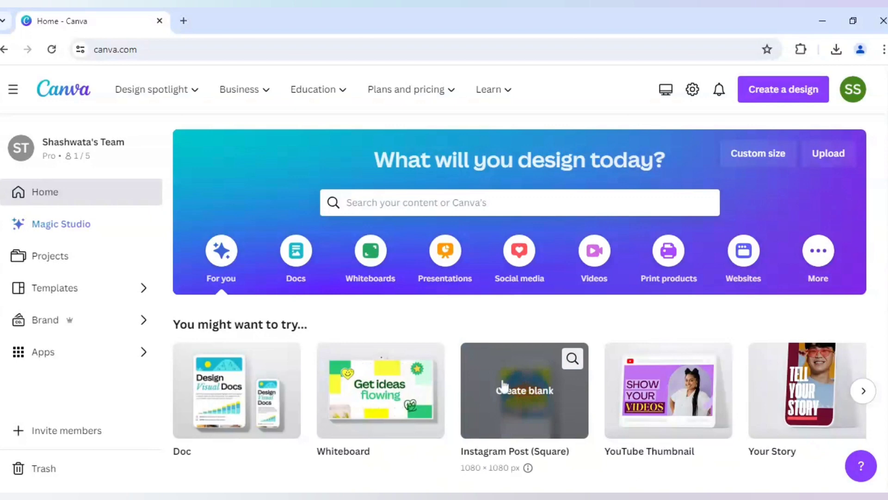
pyautogui.click(524, 391)
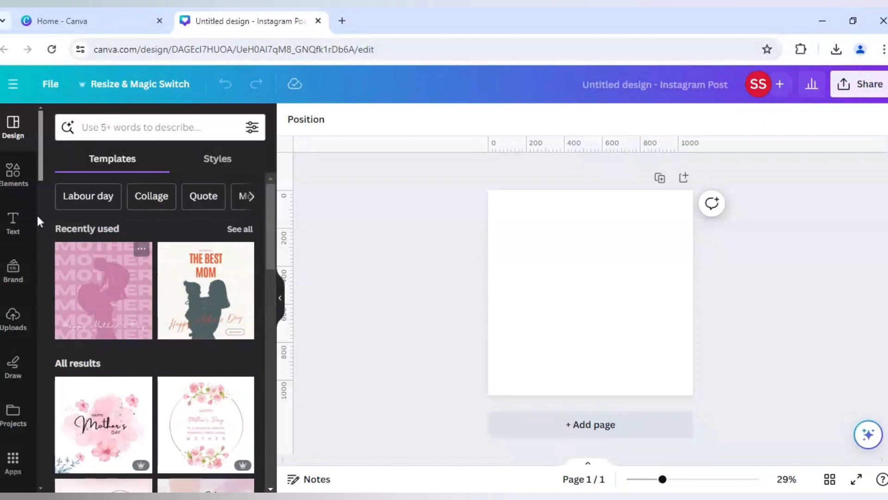
# Add a heading reading BE, AWE and SOME stacked on three lines.
pyautogui.click(8, 231)
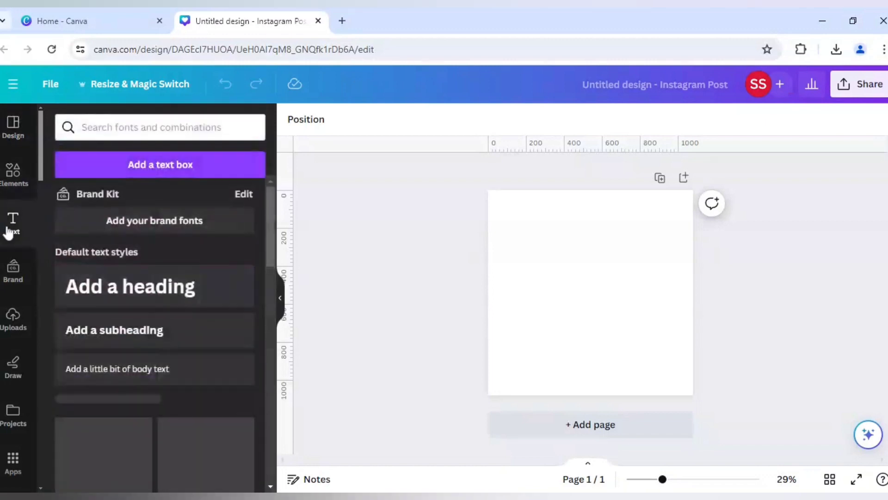
pyautogui.click(134, 297)
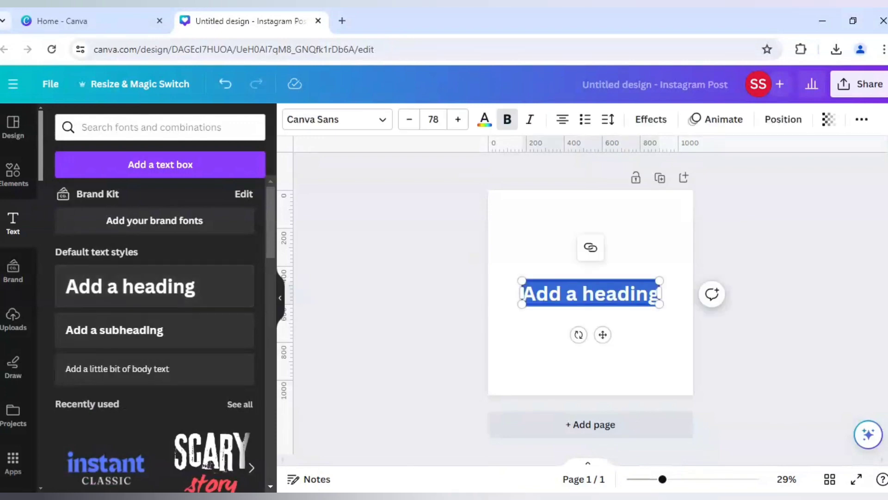
pyautogui.write('BE')
pyautogui.press('Return')
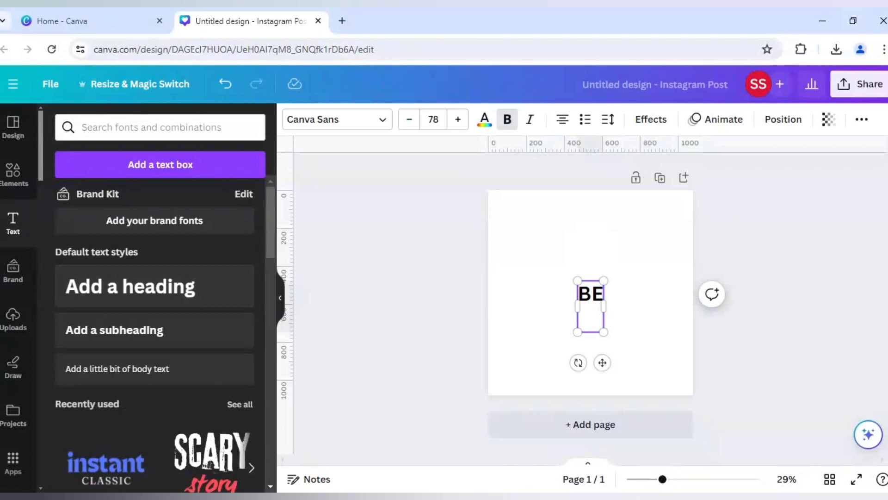
pyautogui.write('AWE')
pyautogui.press('Return')
pyautogui.write('S')
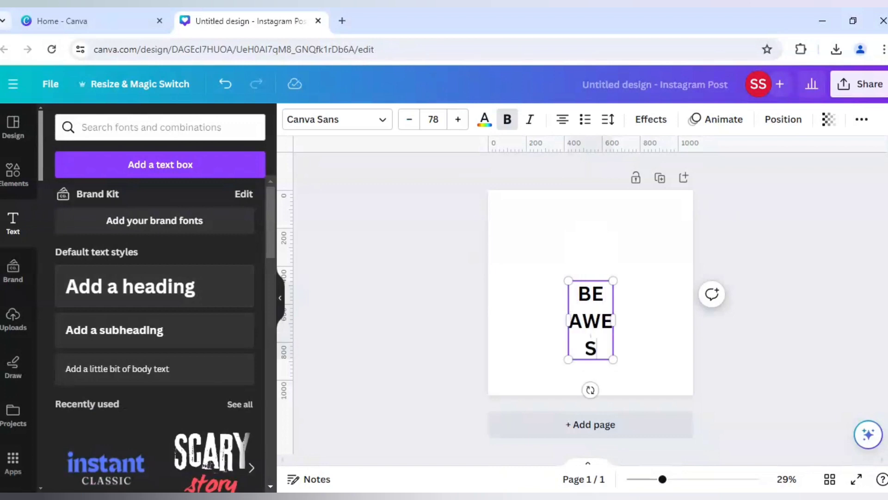
pyautogui.write('OME')
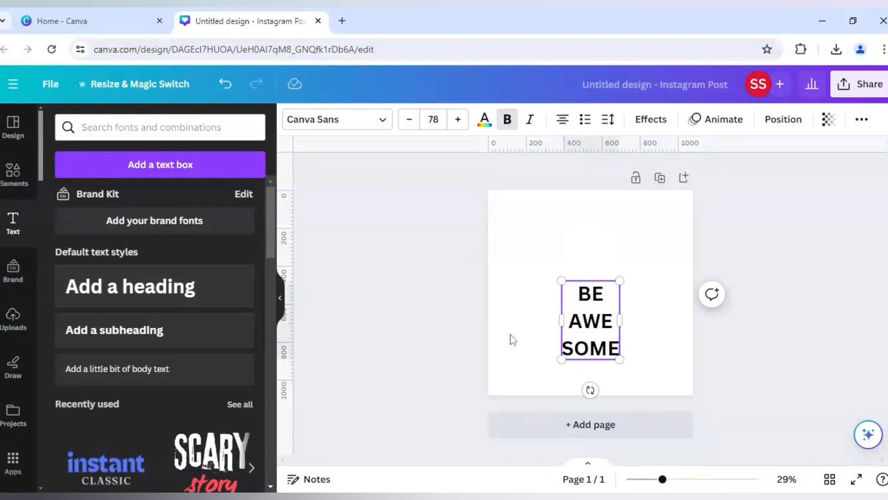
pyautogui.click(512, 333)
pyautogui.click(567, 341)
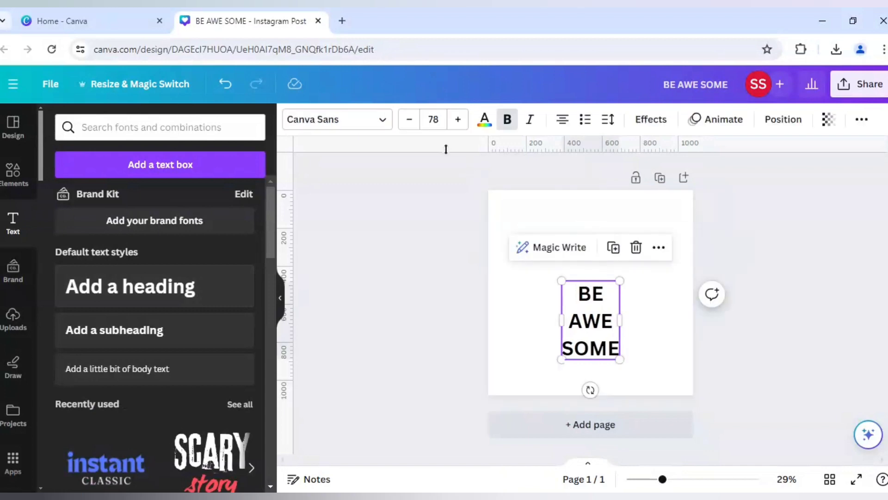
# Switch the heading font to Bernoru from the Recently used fonts.
pyautogui.click(350, 134)
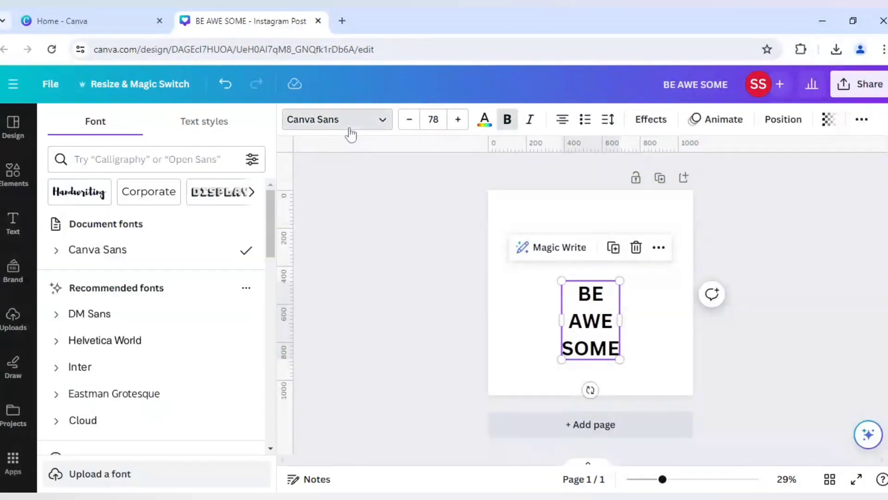
pyautogui.scroll(-3, 185, 329)
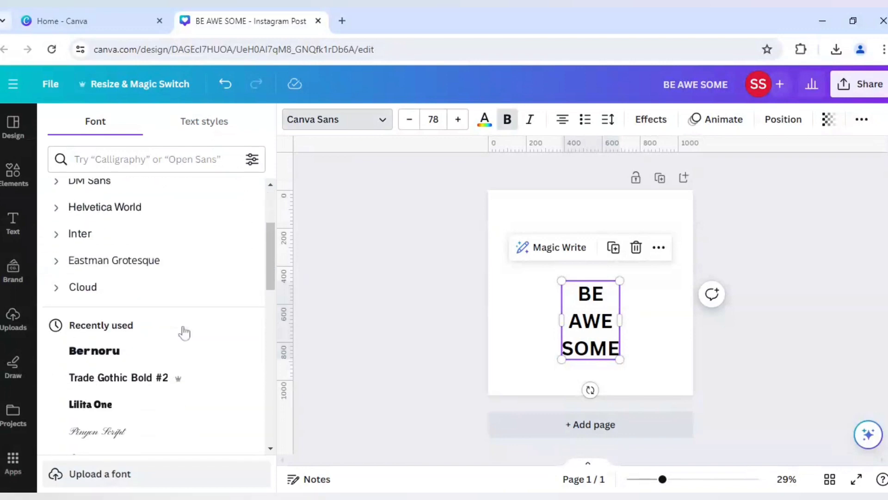
pyautogui.click(146, 359)
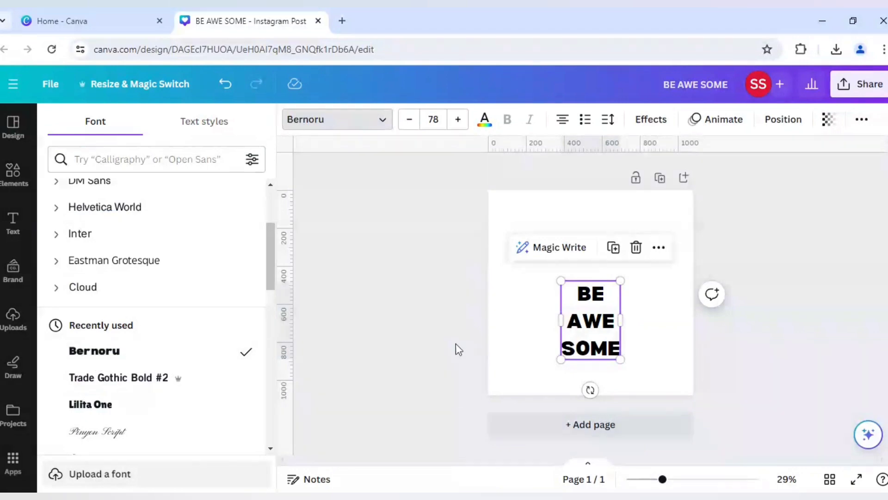
# Select all the heading text and set its alignment to right-aligned.
pyautogui.press('Escape')
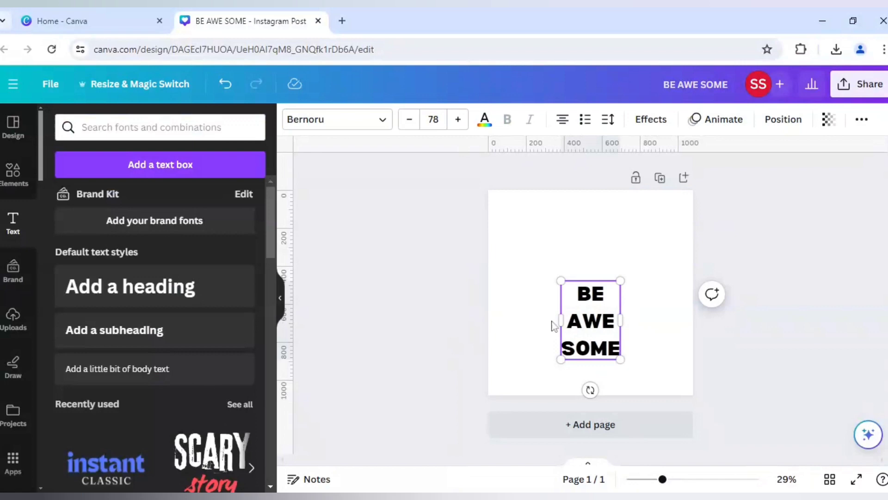
pyautogui.doubleClick(568, 320)
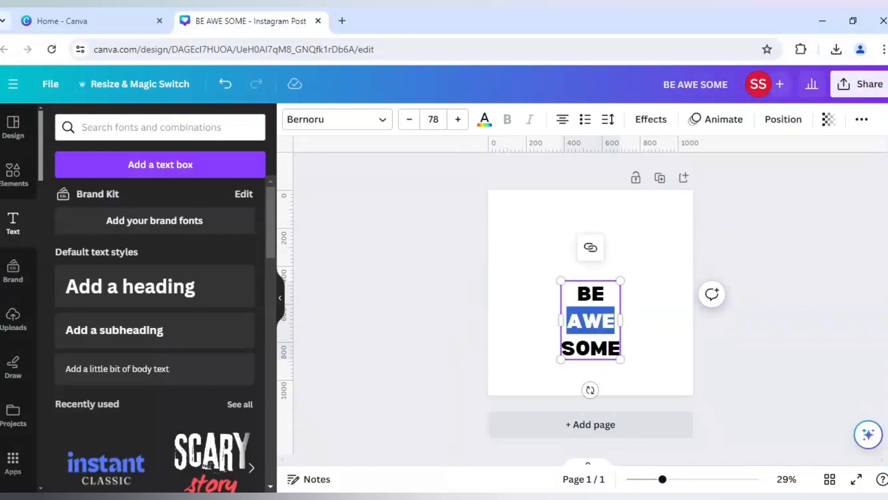
pyautogui.hotkey('ctrl', 'a')
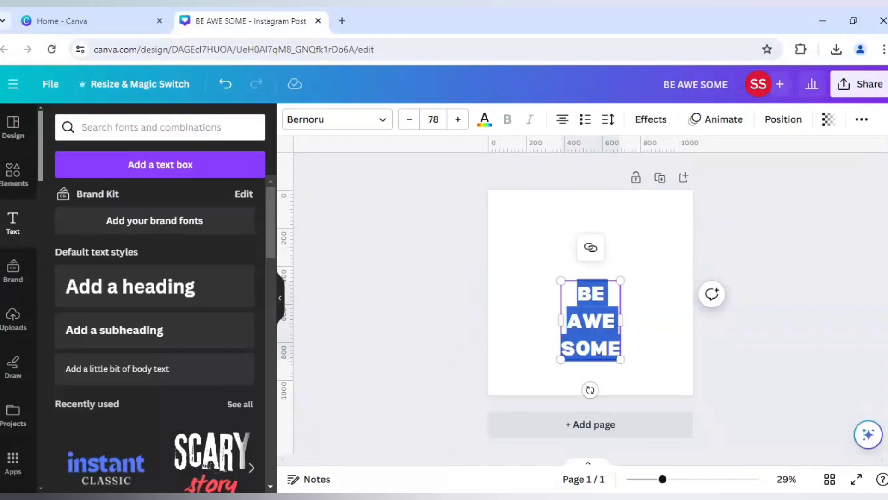
pyautogui.click(562, 120)
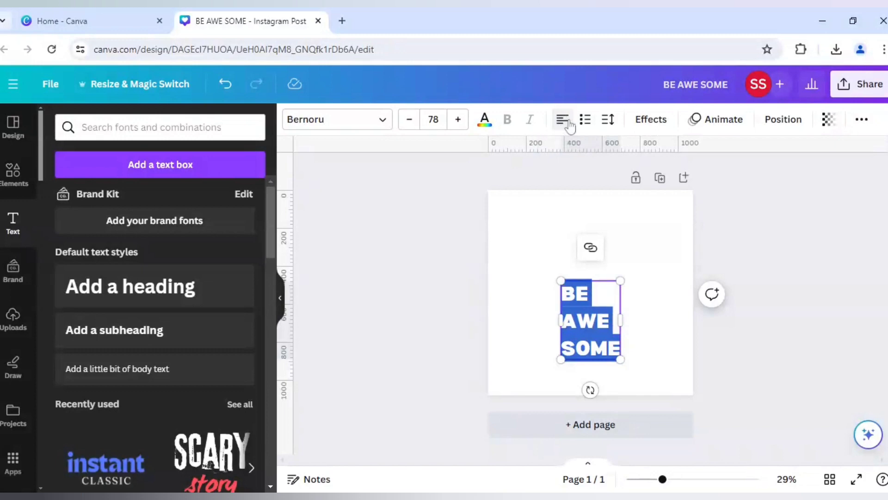
pyautogui.click(563, 121)
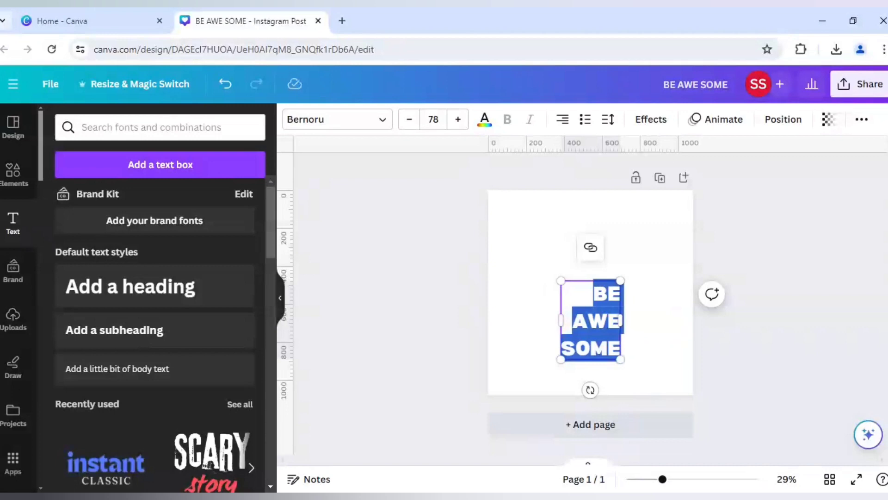
pyautogui.click(533, 284)
pyautogui.click(589, 335)
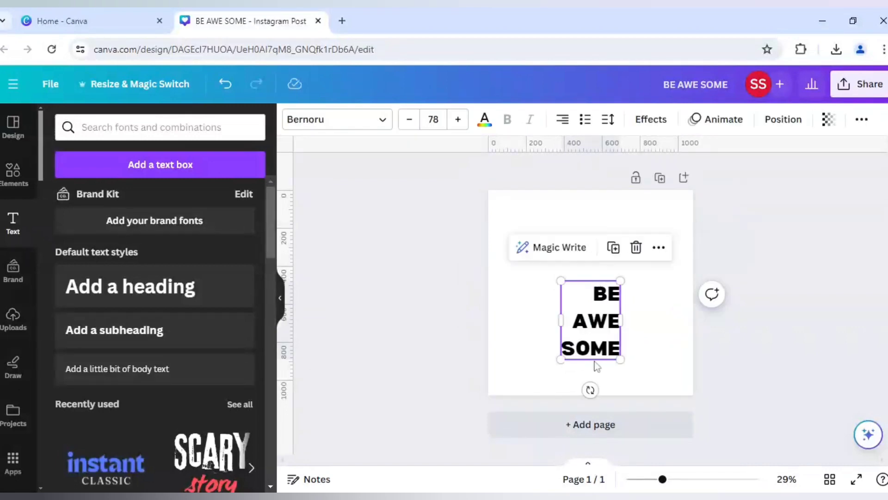
# Move the BE AWE SOME heading toward the upper left of the page.
pyautogui.moveTo(590, 336); pyautogui.dragTo(552, 265)
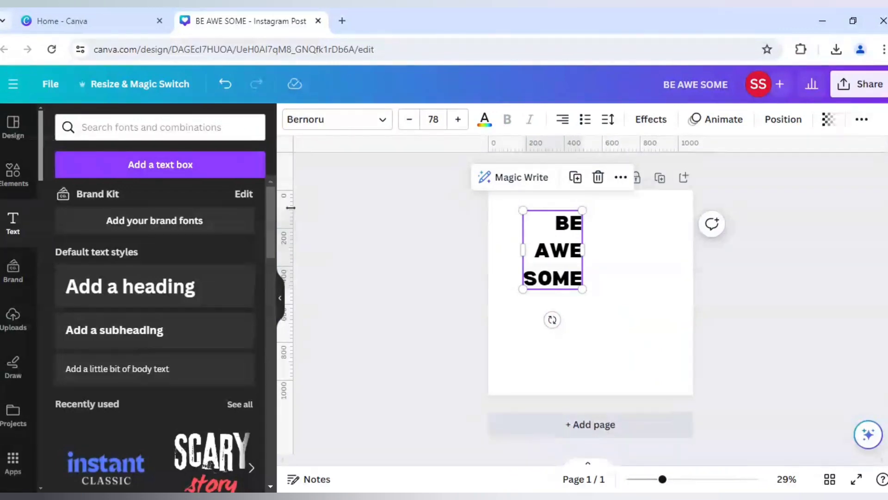
# Add a vertical ruler guide at 540 px down the page centre.
pyautogui.moveTo(290, 207); pyautogui.dragTo(591, 249)
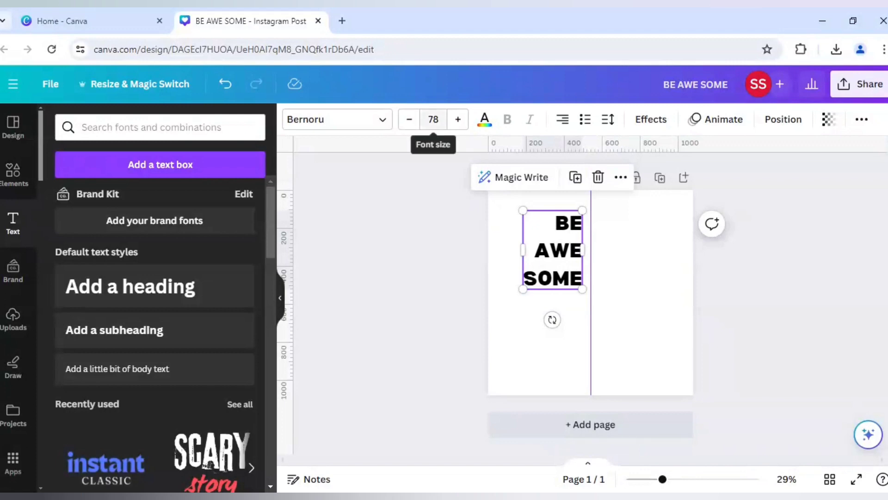
# Enlarge the heading to font size 129.
pyautogui.click(433, 120)
pyautogui.scroll(-7, 461, 332)
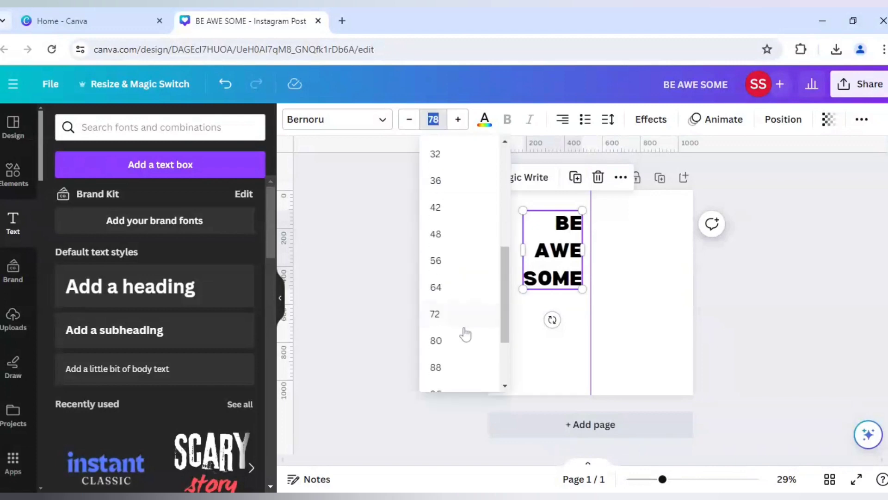
pyautogui.scroll(-2, 466, 347)
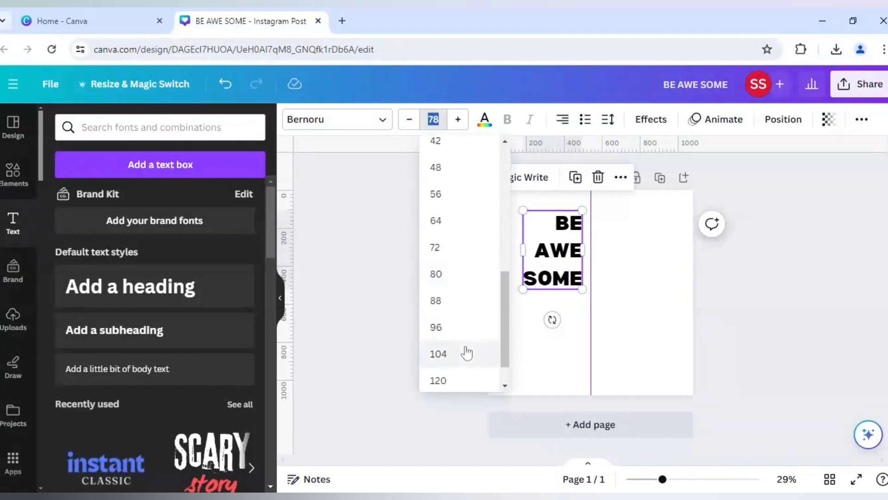
pyautogui.click(467, 353)
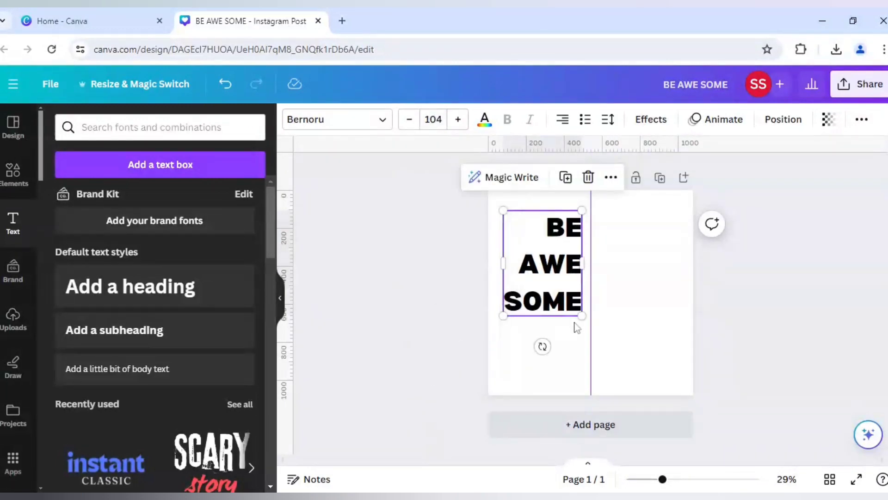
pyautogui.moveTo(582, 319); pyautogui.dragTo(591, 327)
pyautogui.moveTo(504, 327); pyautogui.dragTo(491, 341)
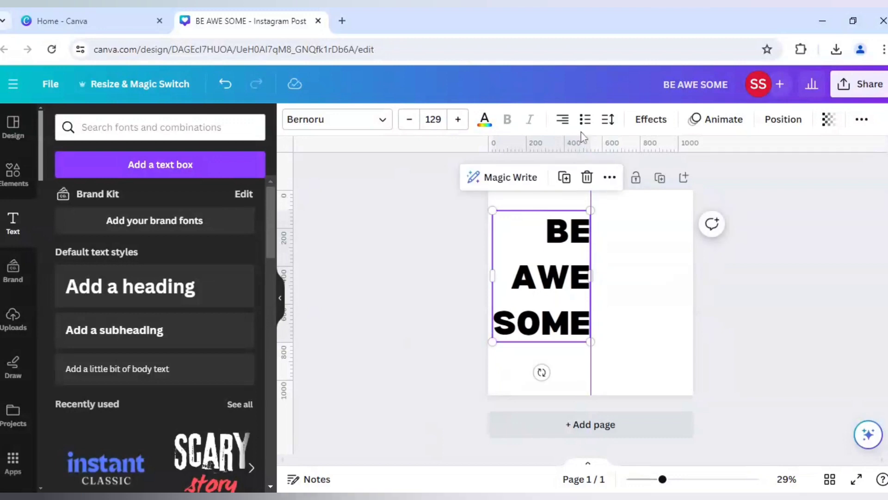
# Tighten the heading's line spacing to 0.86.
pyautogui.click(608, 120)
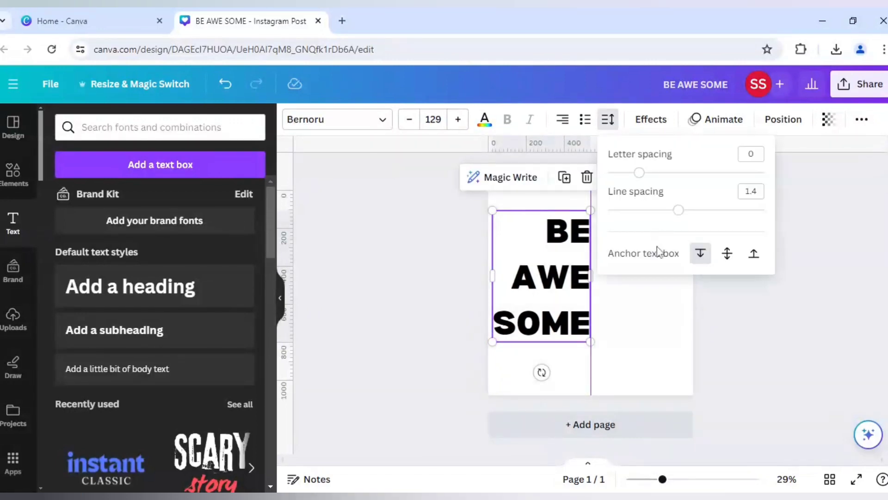
pyautogui.moveTo(676, 211); pyautogui.dragTo(638, 227)
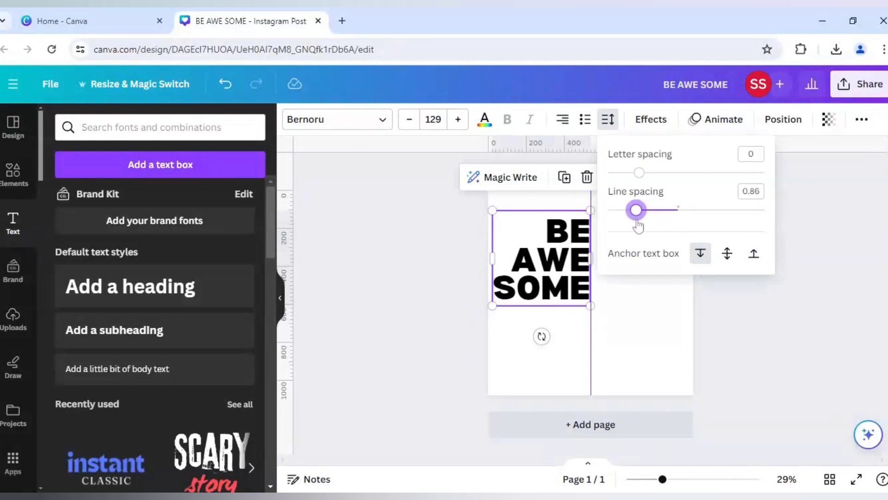
pyautogui.click(526, 202)
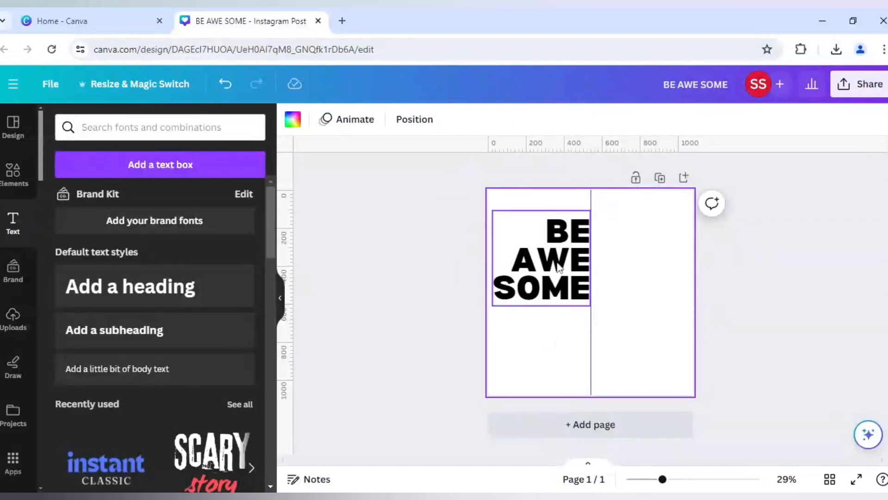
# Colour the BE AWE SOME text white from Document colours.
pyautogui.click(563, 280)
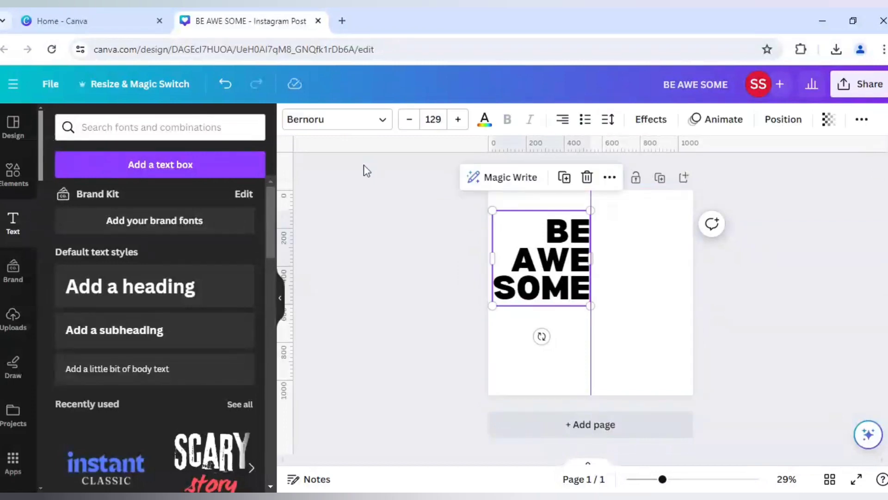
pyautogui.click(484, 121)
pyautogui.click(134, 204)
pyautogui.press('Escape')
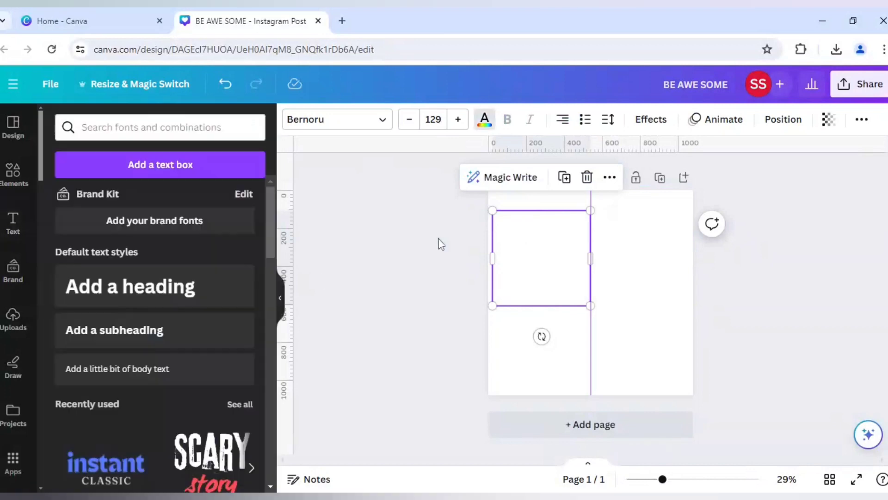
pyautogui.click(504, 208)
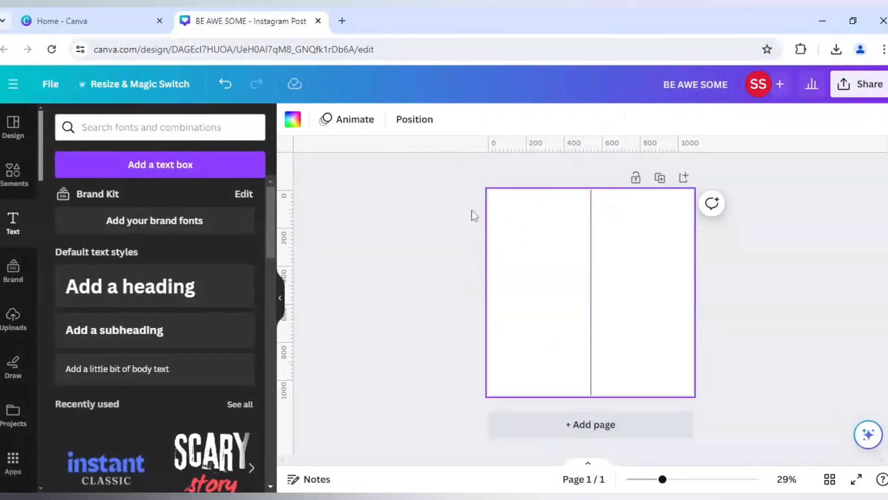
pyautogui.click(16, 185)
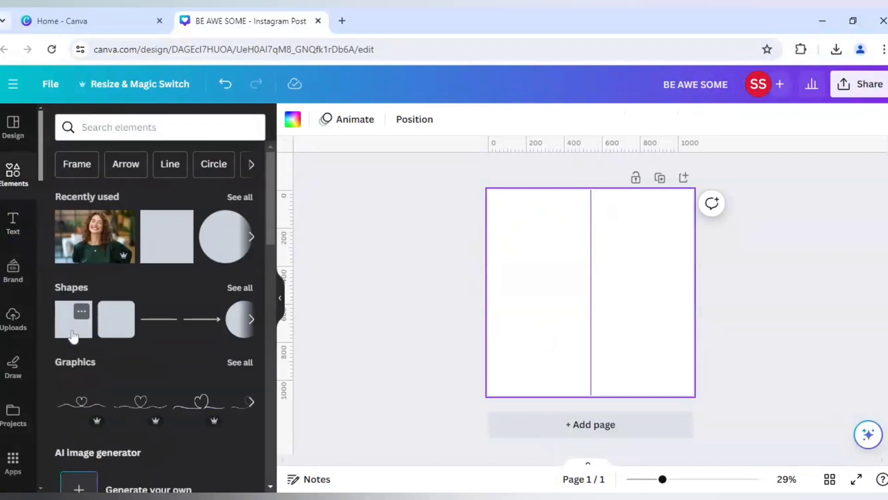
# Add a square and stretch it over the page's left half, 540 × 1,080.
pyautogui.click(74, 333)
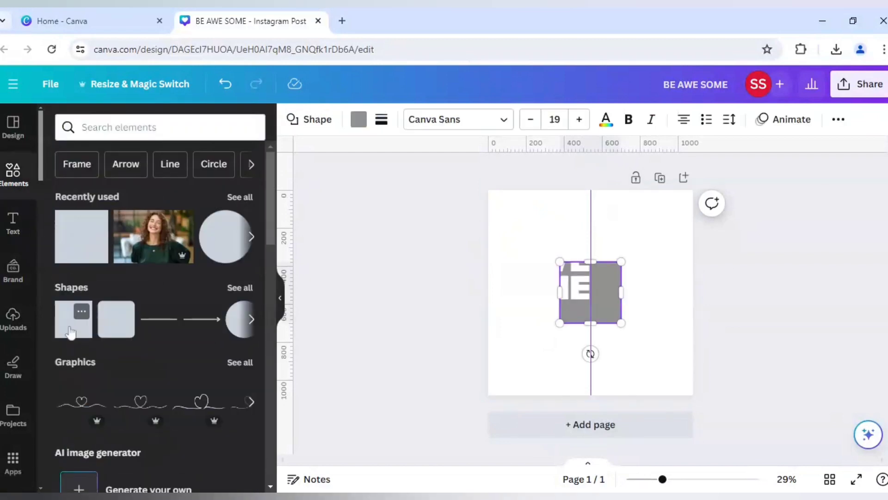
pyautogui.click(655, 330)
pyautogui.click(615, 308)
pyautogui.moveTo(572, 292); pyautogui.dragTo(591, 226)
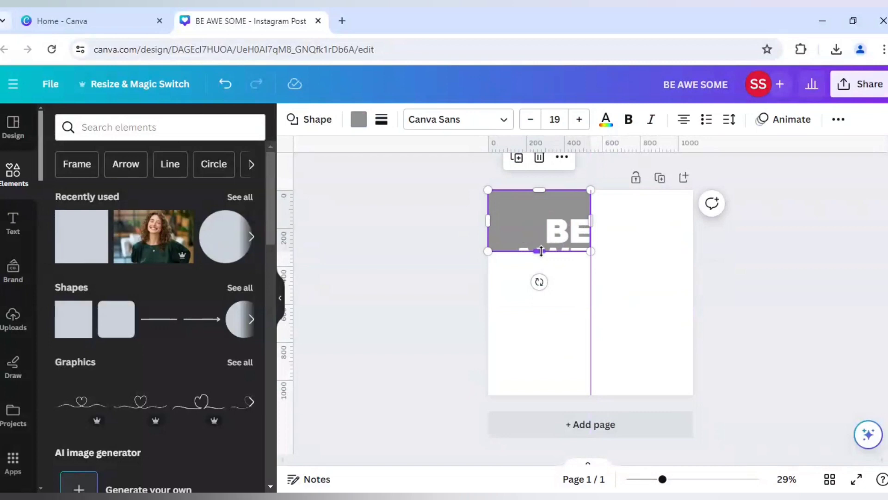
pyautogui.moveTo(536, 252); pyautogui.dragTo(553, 395)
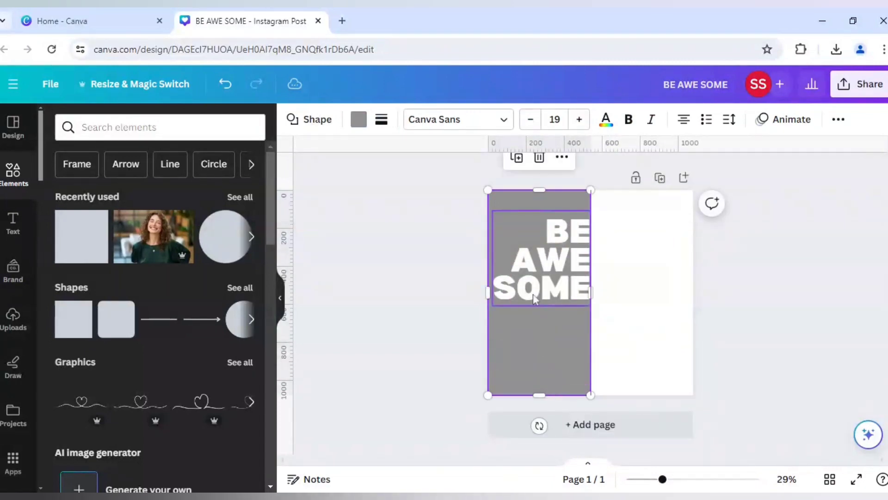
# Fill the rectangle with black.
pyautogui.click(358, 119)
pyautogui.click(138, 201)
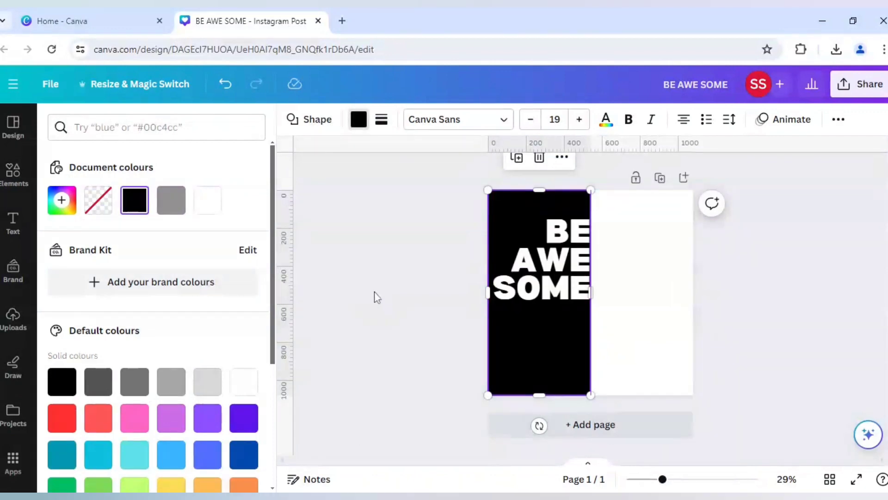
pyautogui.click(374, 294)
pyautogui.click(374, 294)
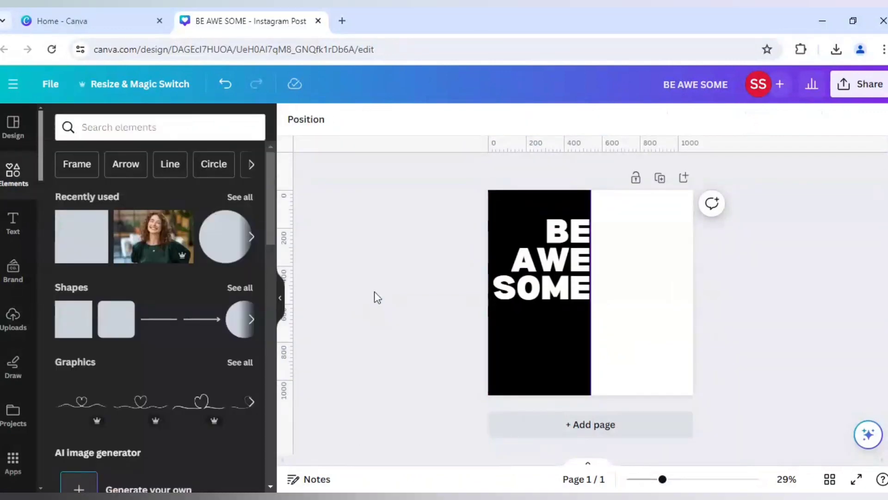
# Shrink the black panel and heading together to about 529 × 1,058.
pyautogui.click(521, 213)
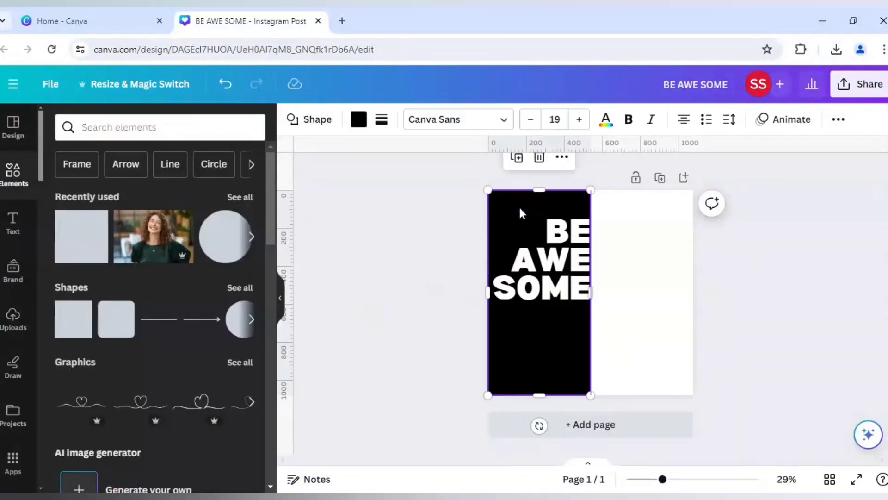
pyautogui.hotkey('ctrl', 'a')
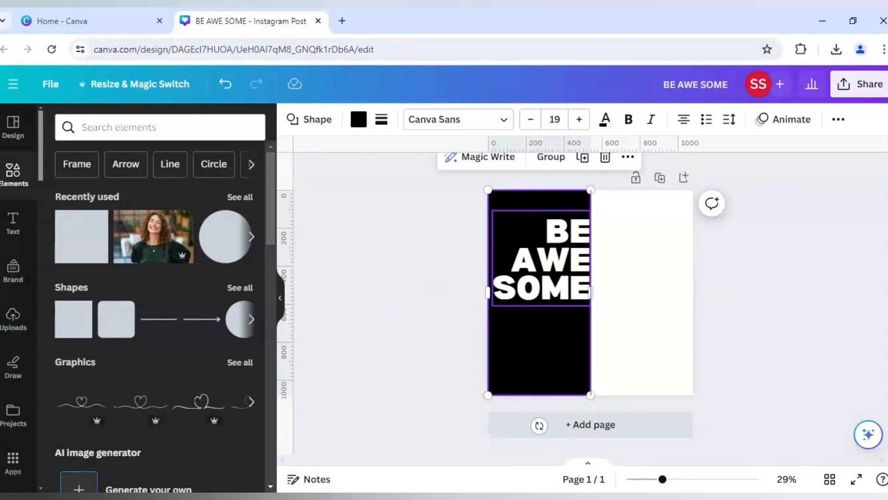
pyautogui.moveTo(490, 191); pyautogui.dragTo(491, 195)
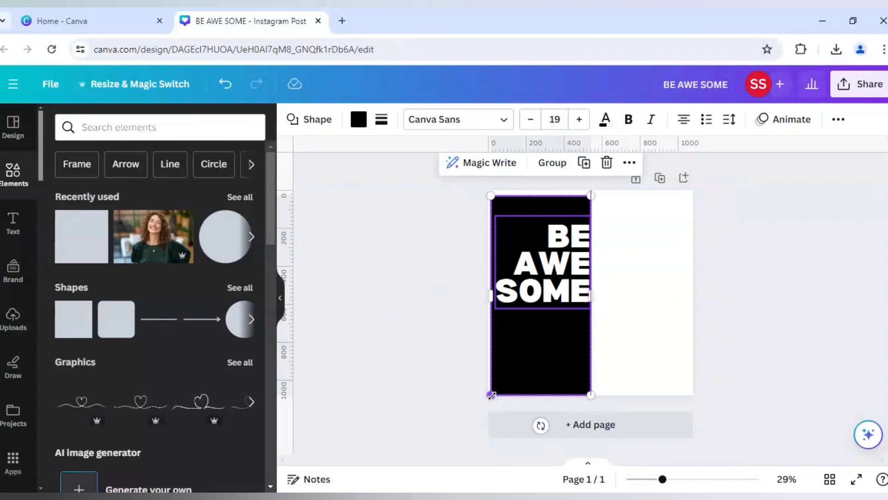
pyautogui.moveTo(492, 395); pyautogui.dragTo(493, 391)
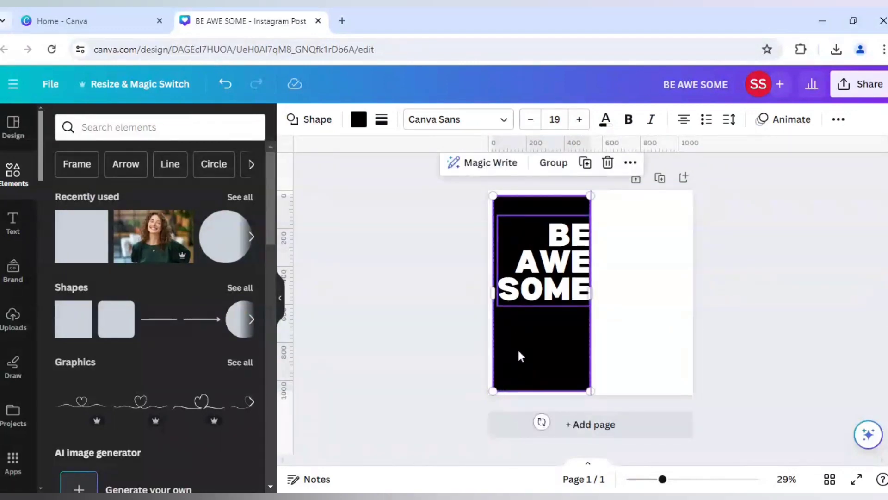
pyautogui.click(759, 292)
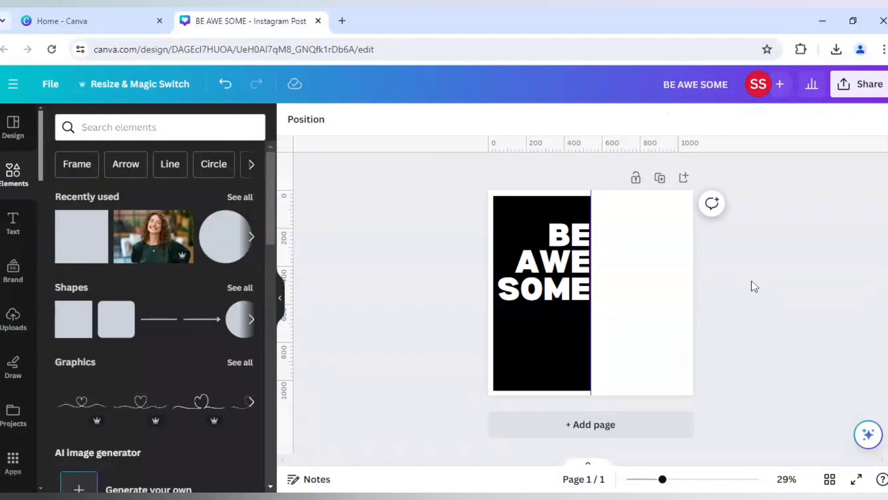
# Download the design as a 1,080 × 1,080 PNG and show it in Uploads.
pyautogui.click(850, 91)
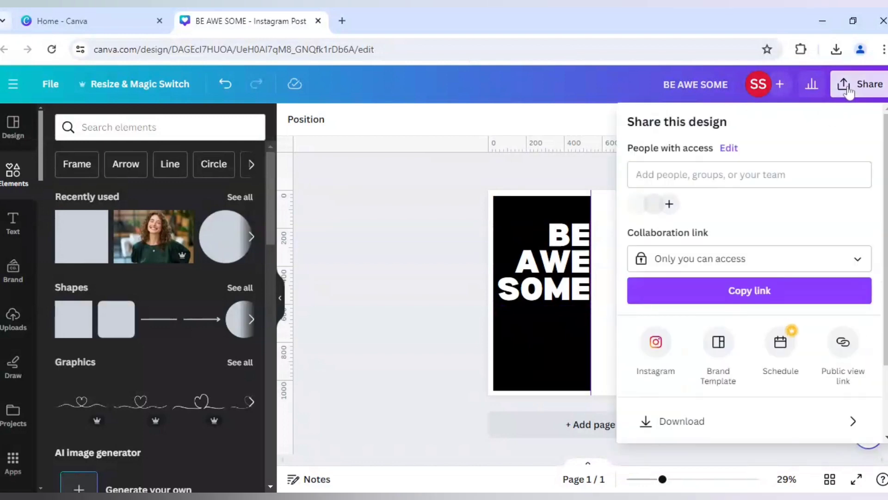
pyautogui.click(717, 422)
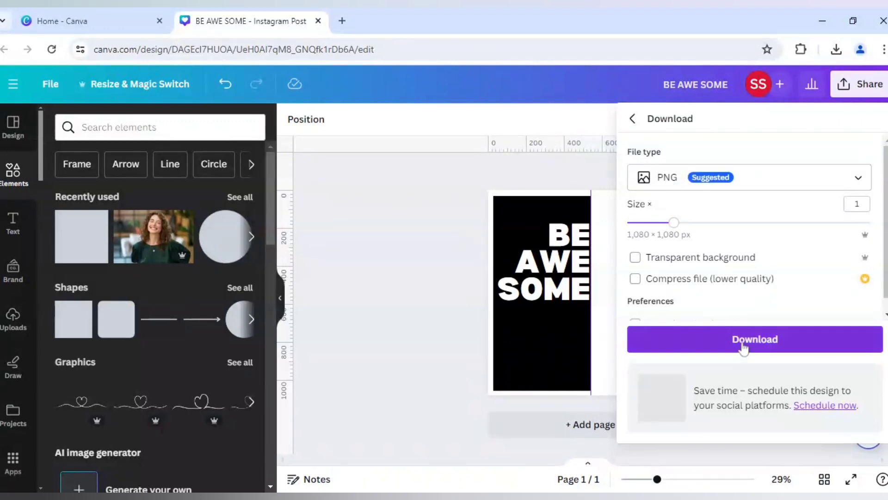
pyautogui.click(707, 334)
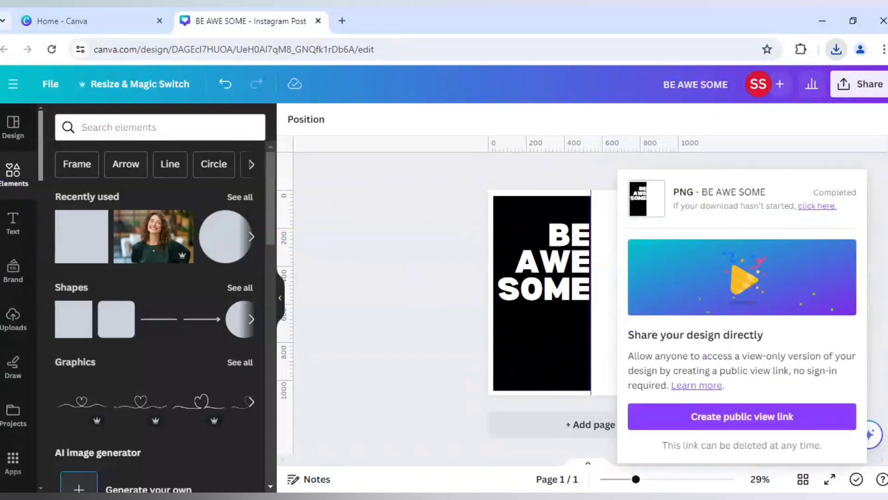
pyautogui.click(13, 318)
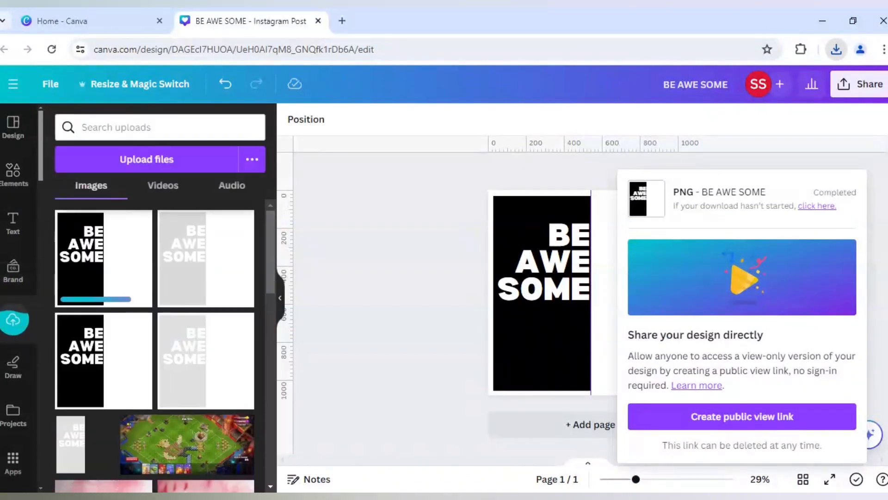
# Add Page 2 and place the PNG, enlarged to about 1,148 × 1,148 to overfill it.
pyautogui.click(383, 328)
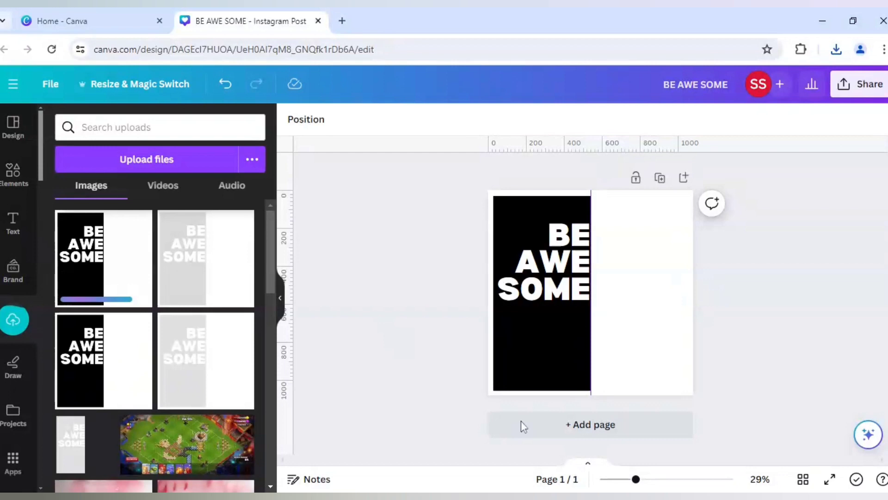
pyautogui.click(552, 434)
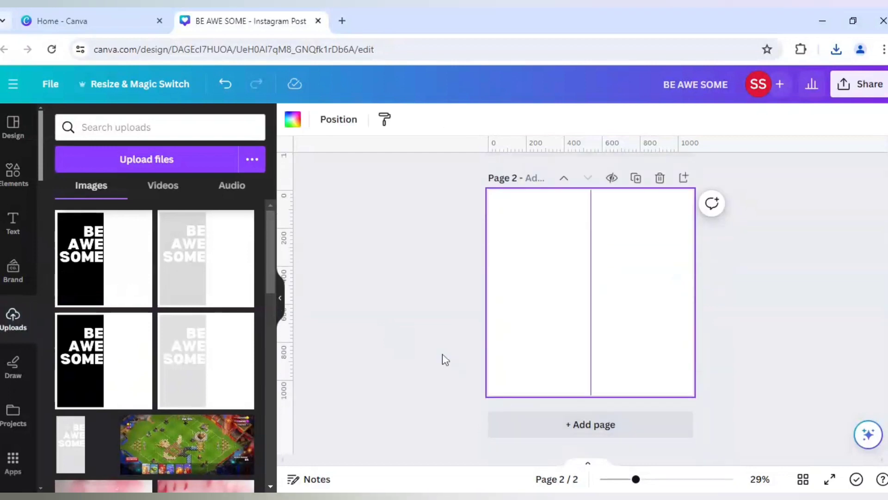
pyautogui.click(112, 278)
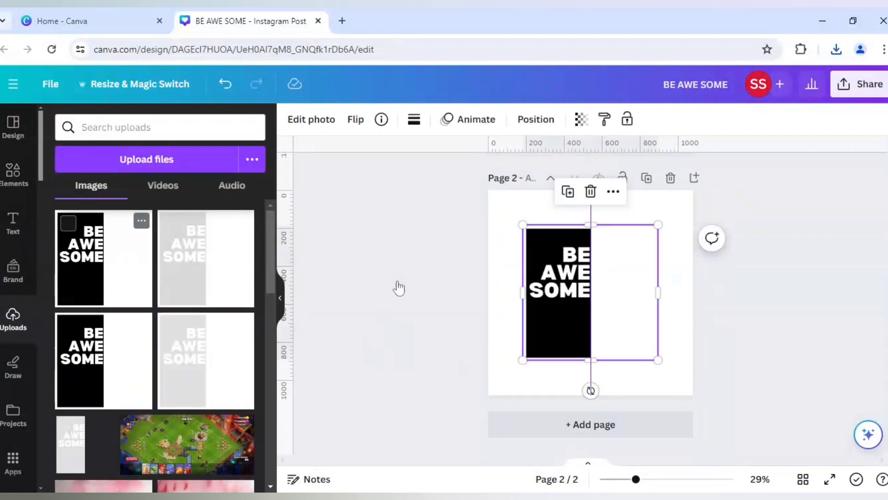
pyautogui.moveTo(577, 319); pyautogui.dragTo(538, 278)
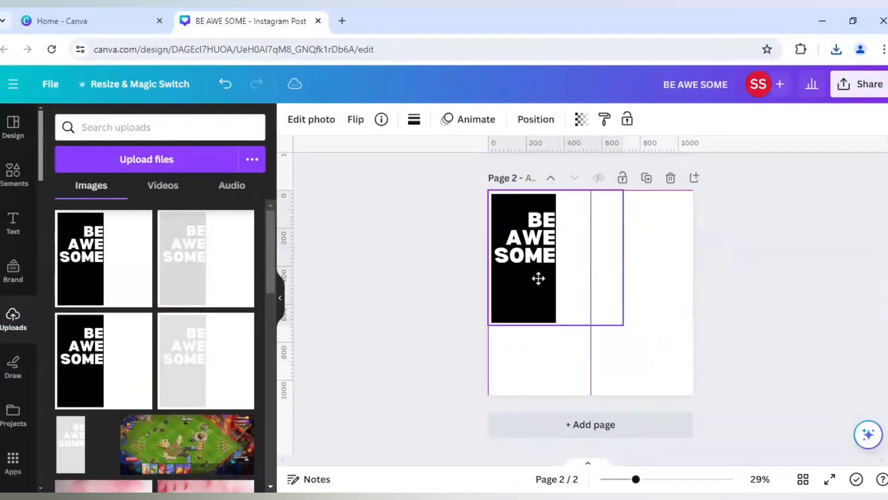
pyautogui.moveTo(623, 325); pyautogui.dragTo(700, 401)
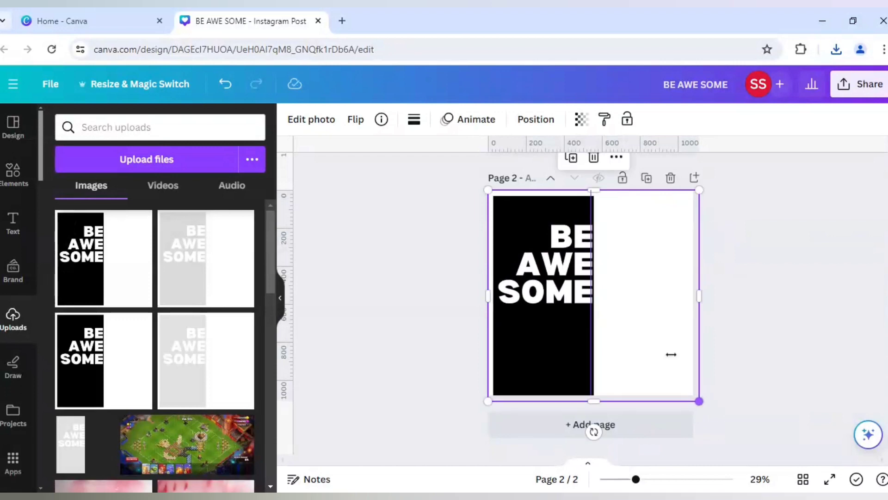
pyautogui.moveTo(568, 325); pyautogui.dragTo(561, 321)
pyautogui.moveTo(692, 394); pyautogui.dragTo(702, 402)
pyautogui.click(763, 334)
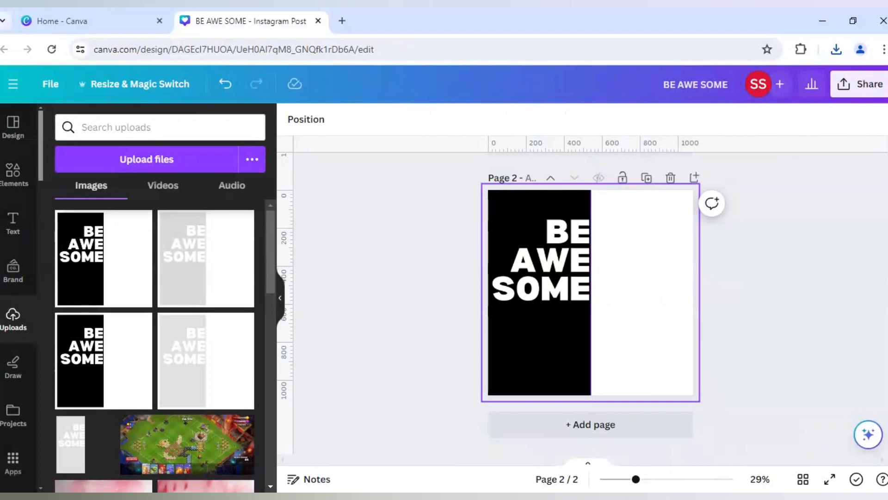
pyautogui.click(550, 309)
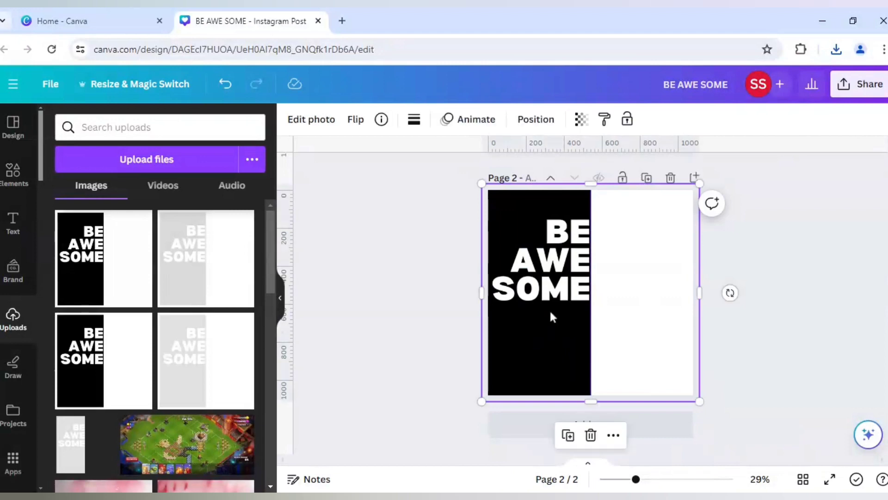
# Remove the image's background and narrow it to about half the page width.
pyautogui.click(323, 123)
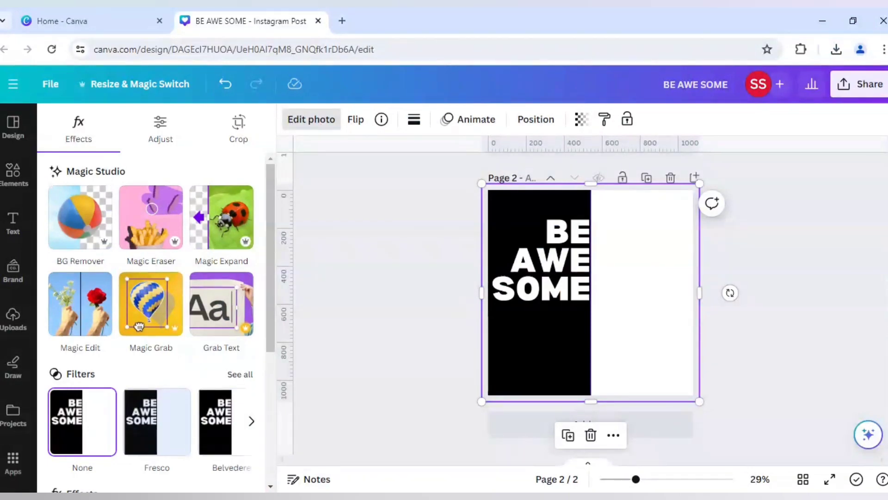
pyautogui.click(88, 227)
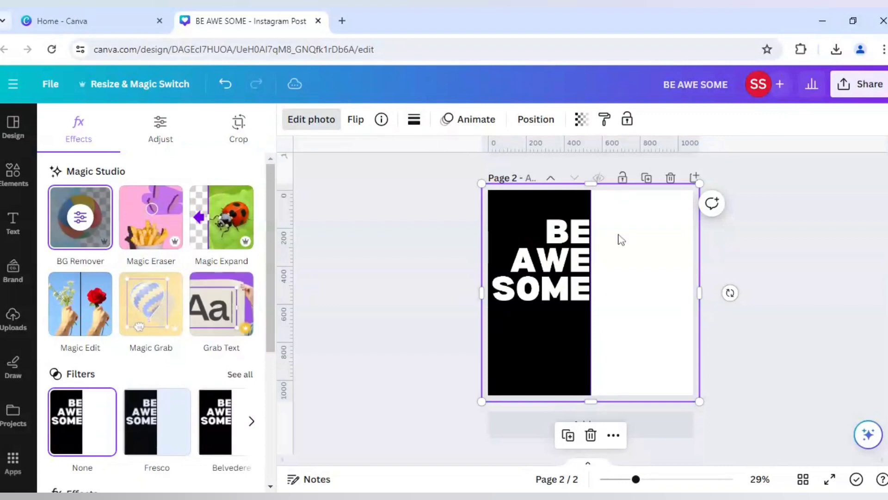
pyautogui.moveTo(645, 275); pyautogui.dragTo(593, 283)
# Try a Violet page background, then undo it to restore white.
pyautogui.click(621, 287)
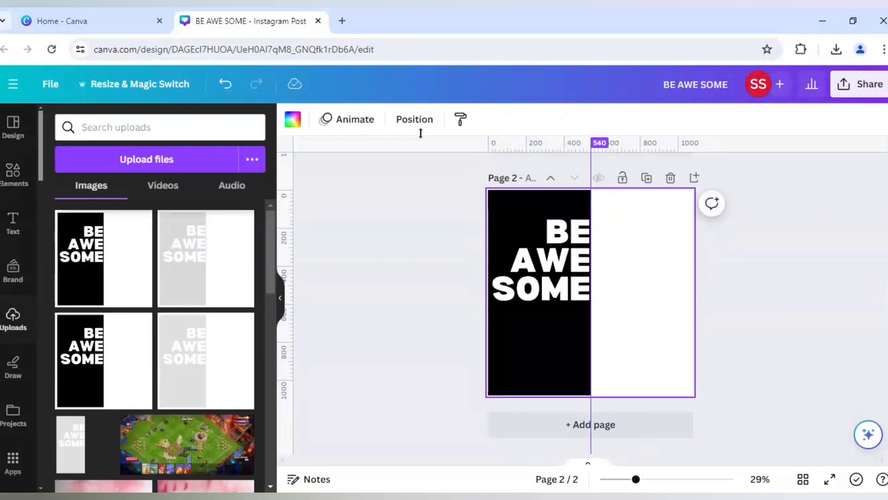
pyautogui.click(293, 119)
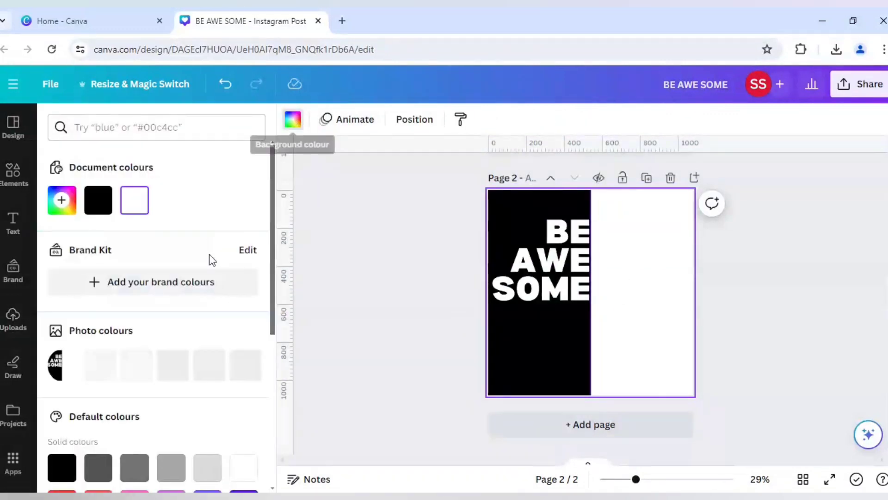
pyautogui.click(244, 489)
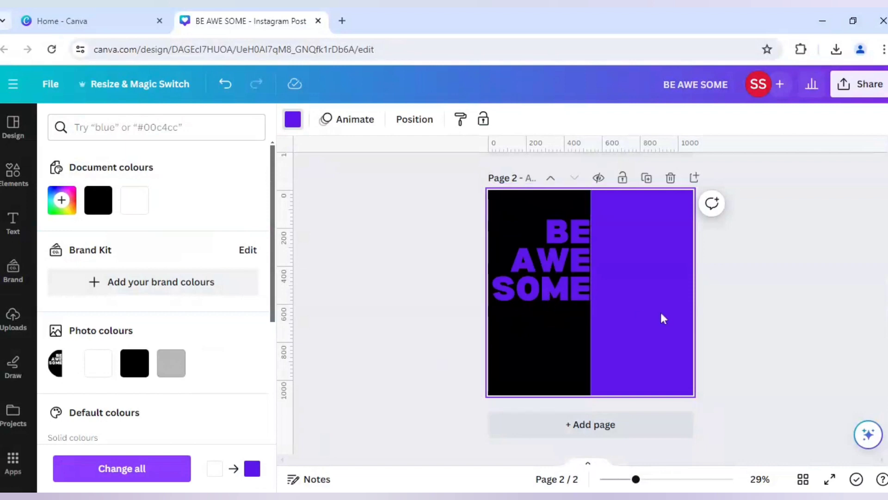
pyautogui.hotkey('ctrl', 'z')
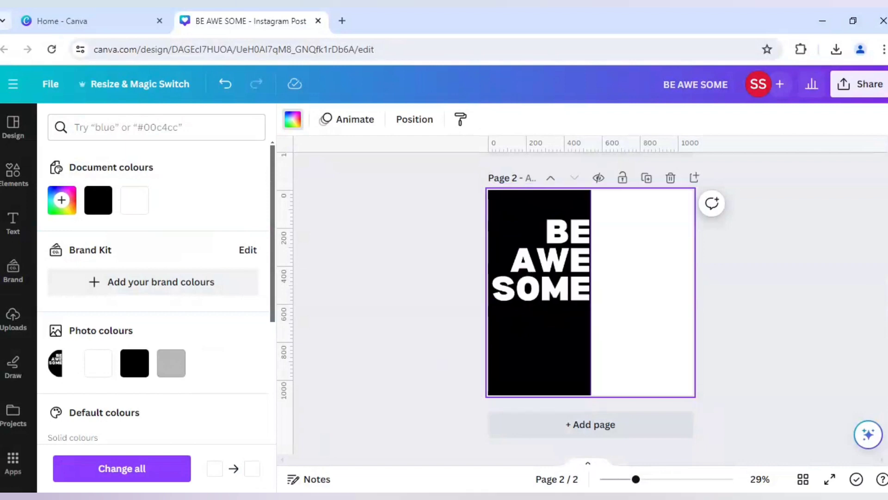
# Add the smiling woman portrait from Recently used elements and set it as page 2's background.
pyautogui.click(14, 180)
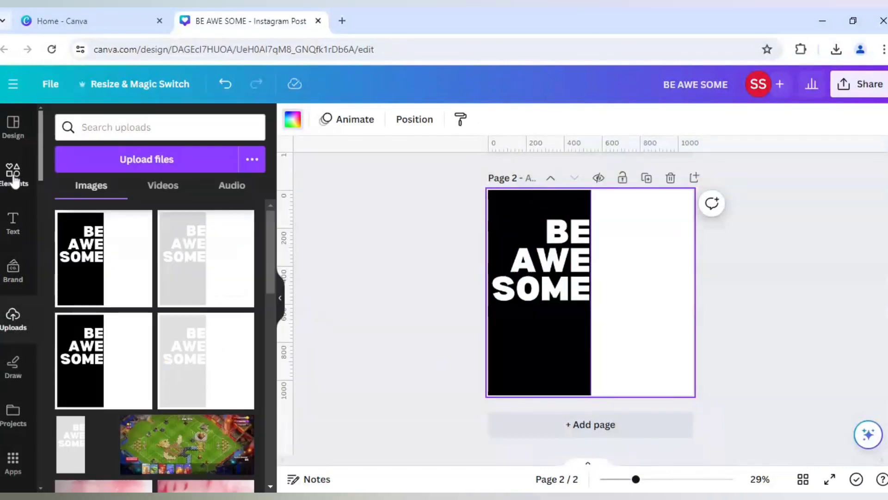
pyautogui.moveTo(176, 245)
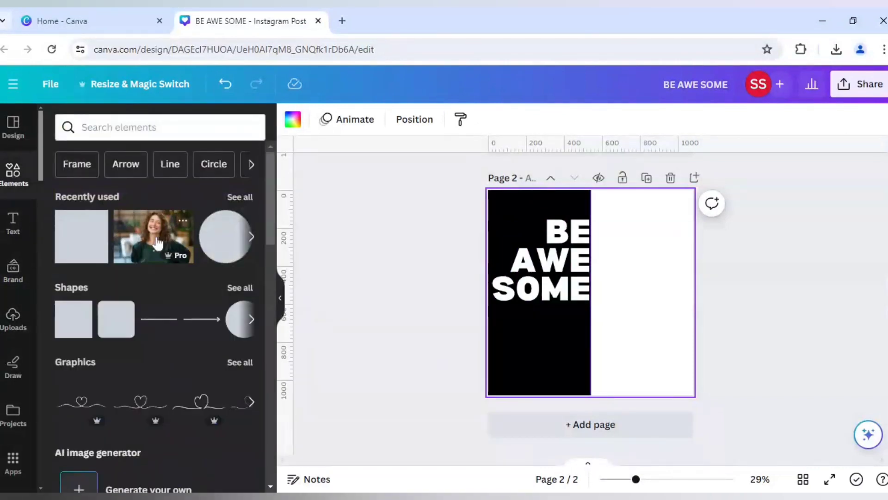
pyautogui.click(183, 223)
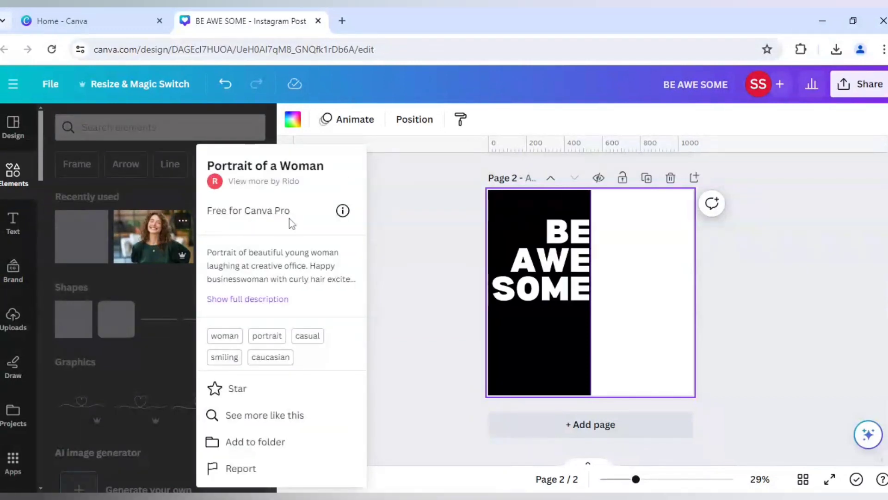
pyautogui.click(176, 278)
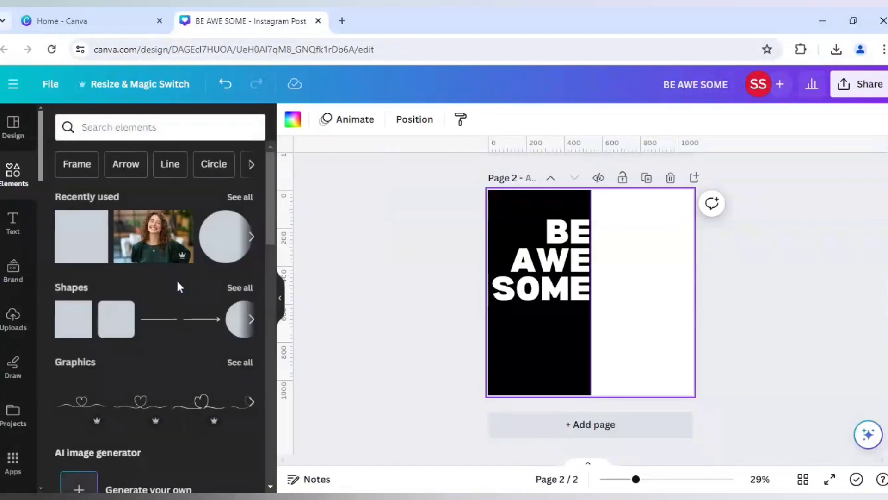
pyautogui.click(158, 234)
pyautogui.rightClick(623, 295)
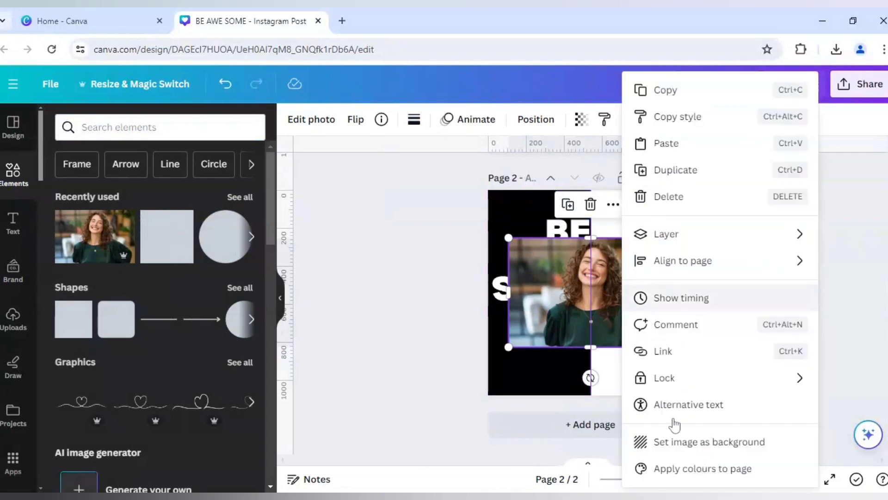
pyautogui.click(682, 441)
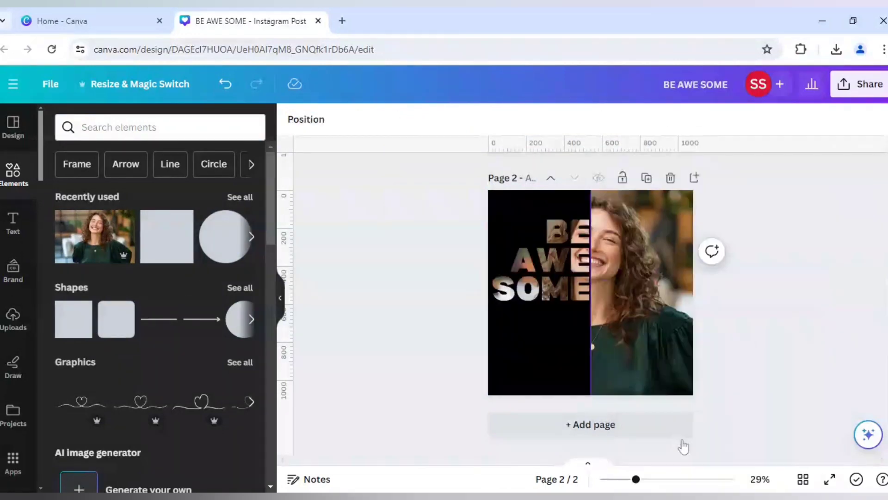
# Enlarge the portrait background by cropping, then shift it so her face straddles the centre split.
pyautogui.doubleClick(661, 357)
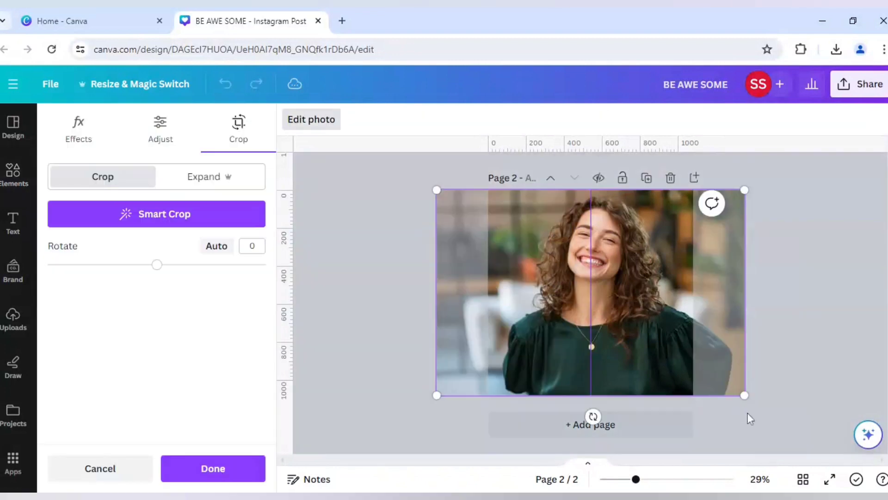
pyautogui.moveTo(743, 395); pyautogui.dragTo(770, 411)
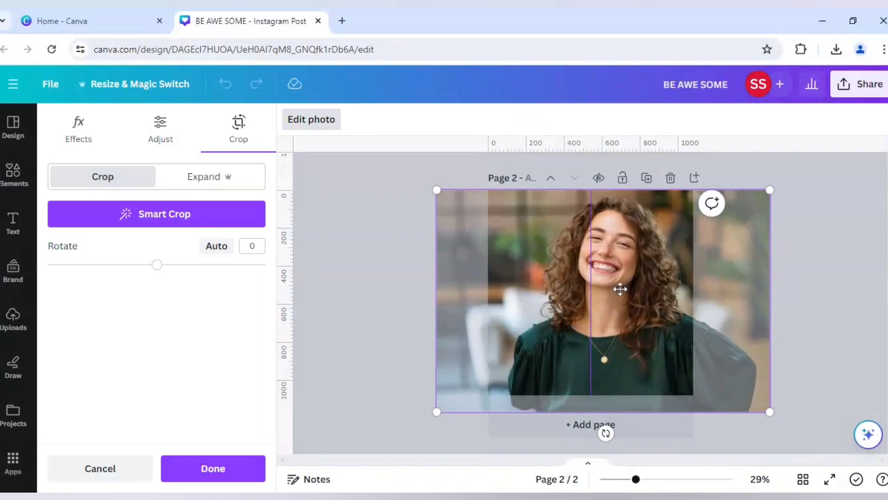
pyautogui.click(617, 289)
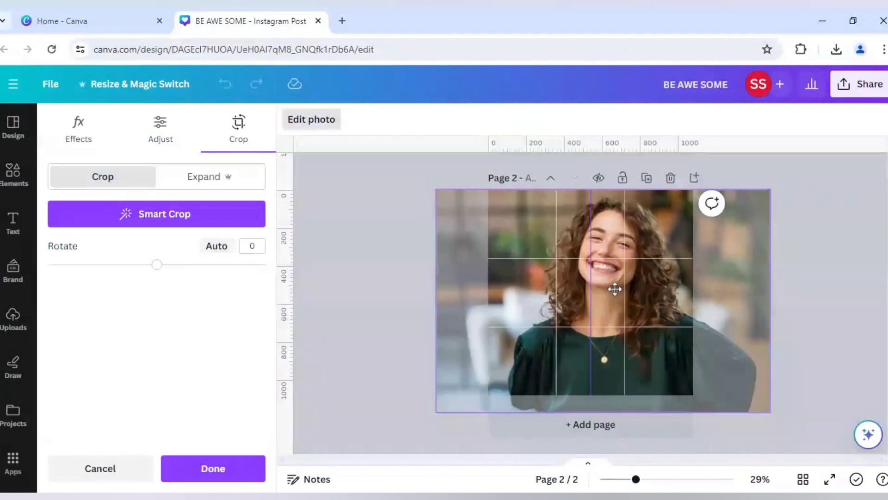
pyautogui.click(788, 295)
pyautogui.click(788, 296)
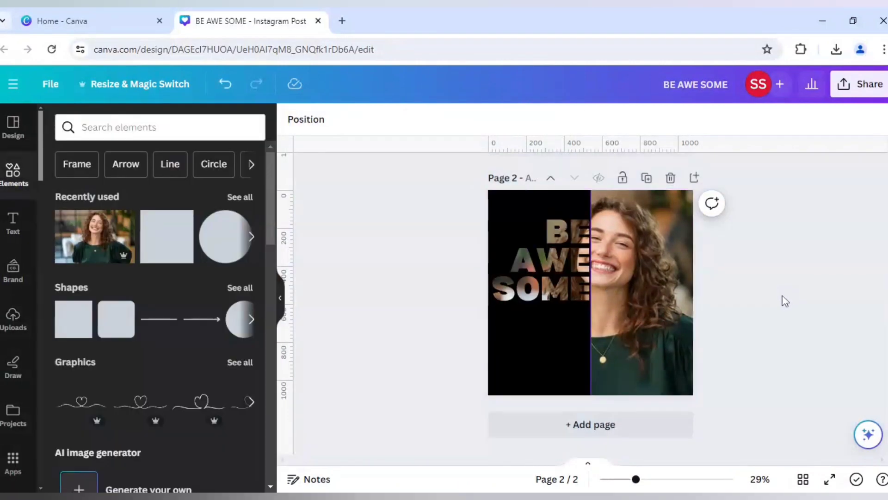
pyautogui.doubleClick(635, 278)
pyautogui.moveTo(610, 288); pyautogui.dragTo(608, 288)
pyautogui.click(790, 294)
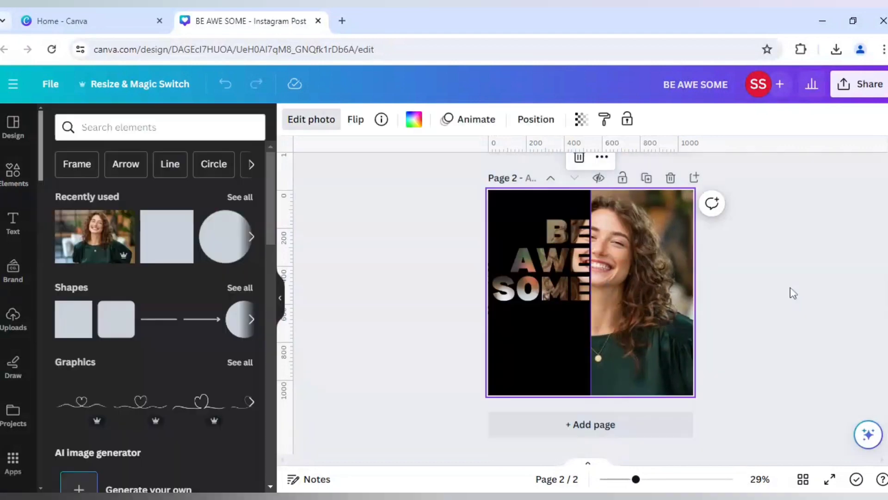
pyautogui.click(759, 291)
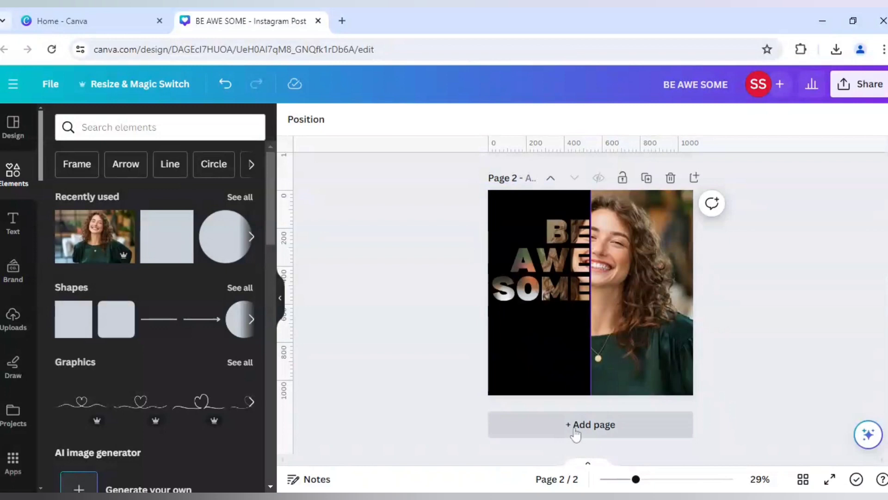
# Add a third page and place the uploaded grey BE AWE SOME image on it.
pyautogui.click(576, 435)
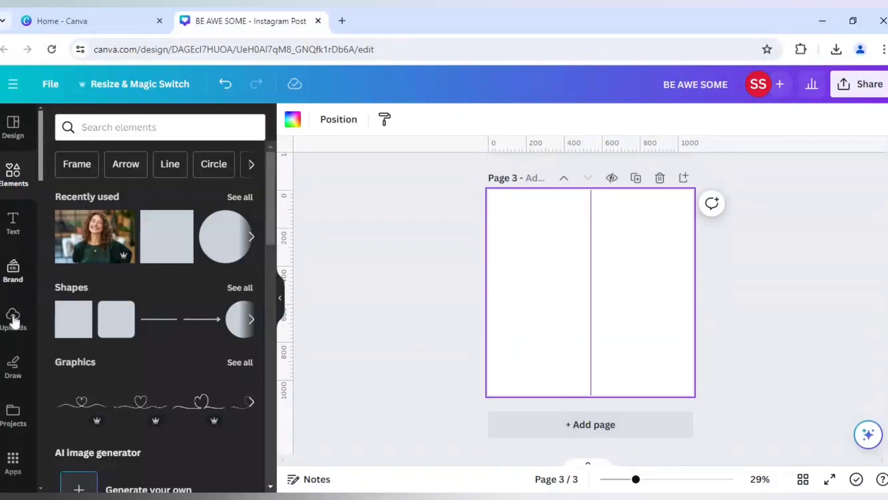
pyautogui.click(14, 318)
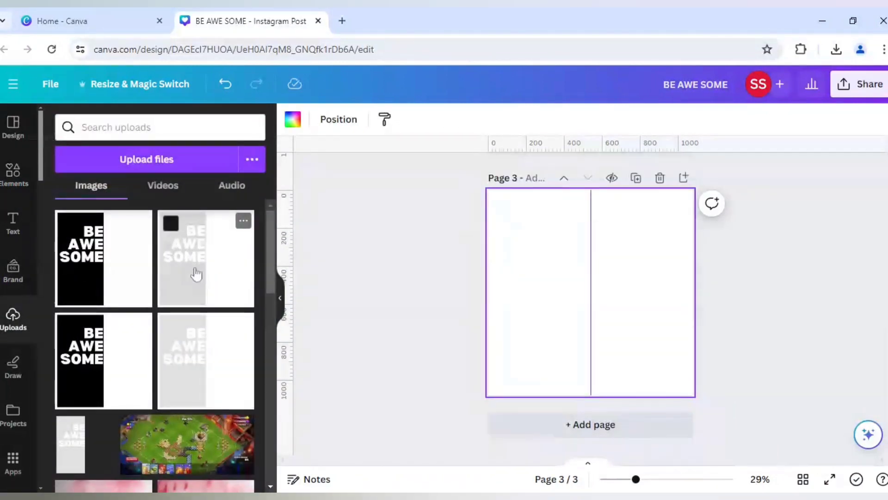
pyautogui.click(196, 274)
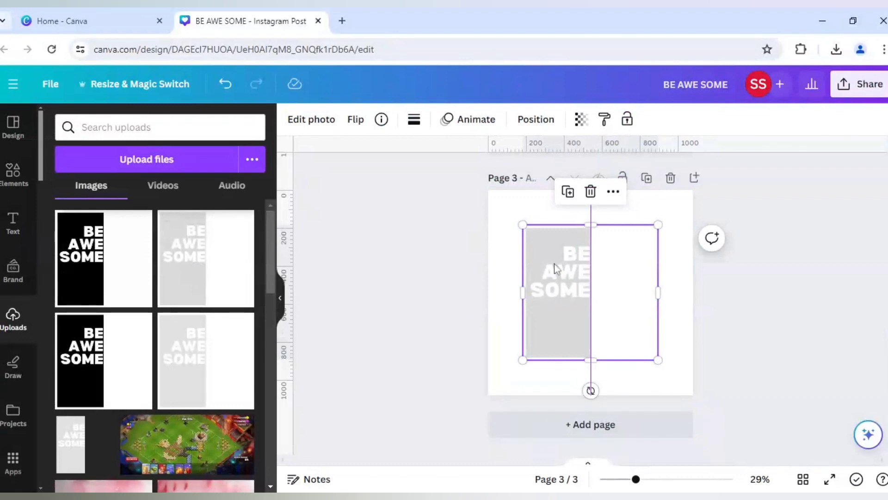
# Resize the grey image to full page height and narrow it to the left half.
pyautogui.moveTo(523, 225); pyautogui.dragTo(485, 187)
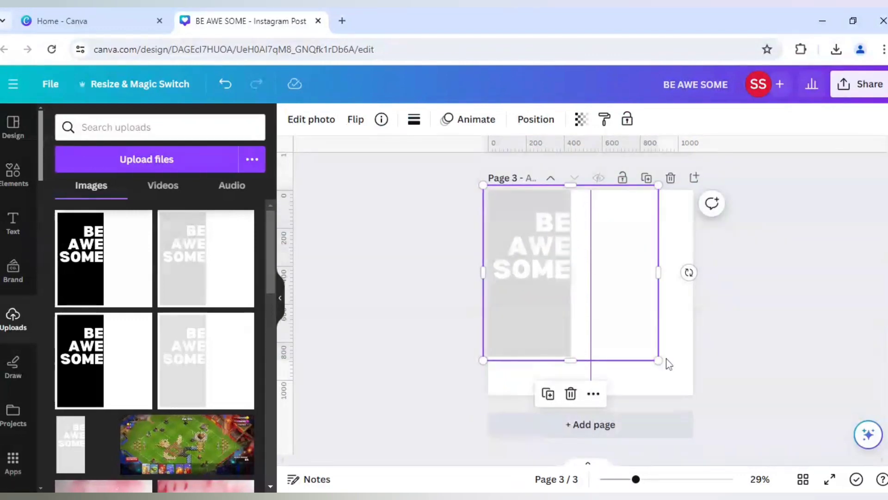
pyautogui.moveTo(661, 359); pyautogui.dragTo(707, 395)
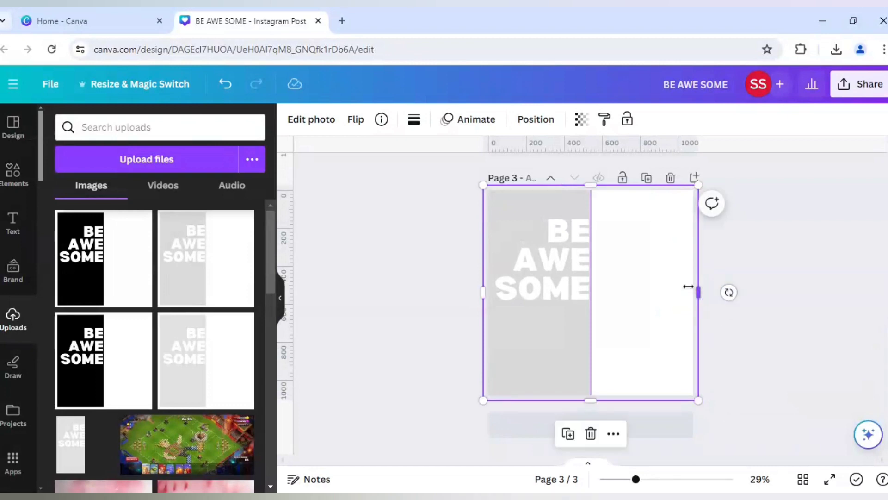
pyautogui.moveTo(696, 288); pyautogui.dragTo(591, 283)
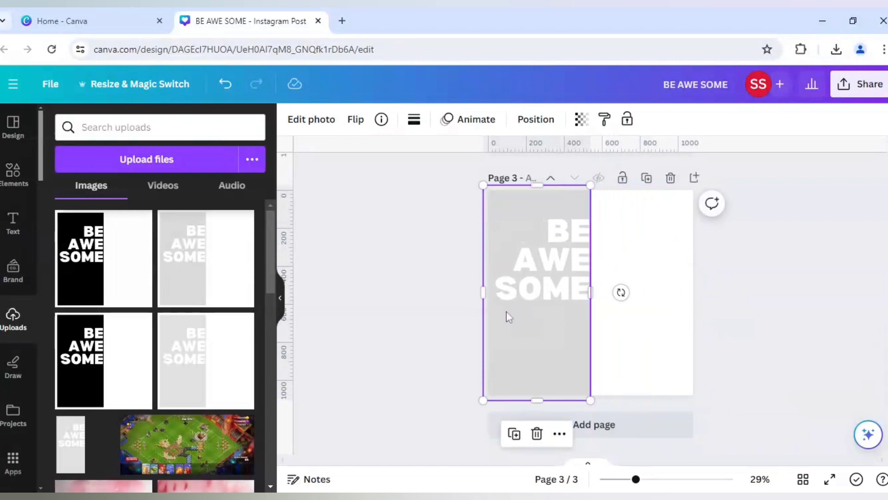
# Remove the grey image's background and turn page 3's background purple.
pyautogui.click(310, 121)
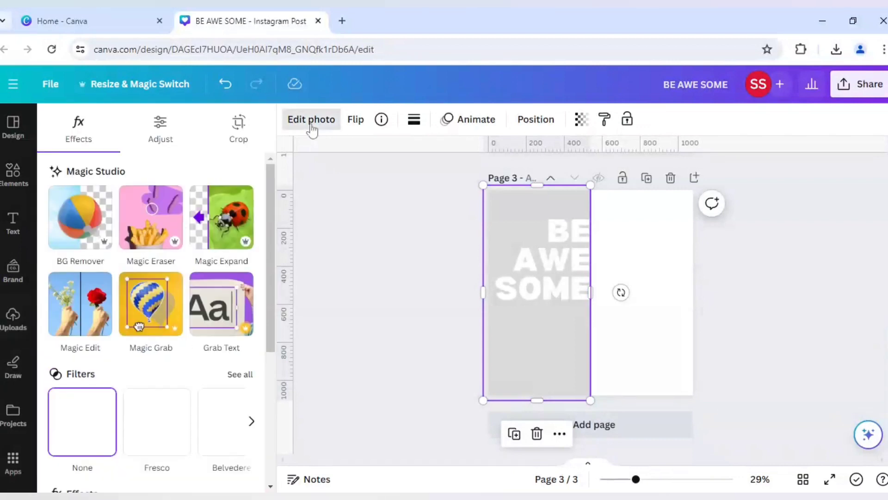
pyautogui.click(84, 230)
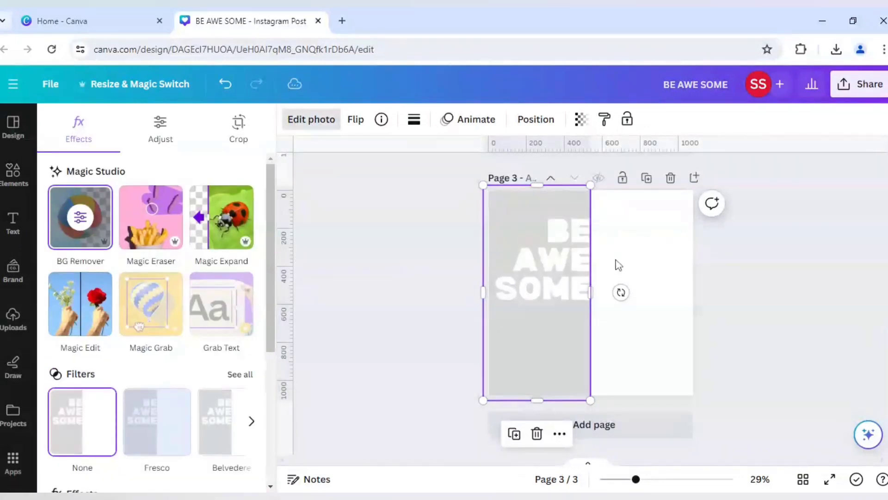
pyautogui.click(645, 267)
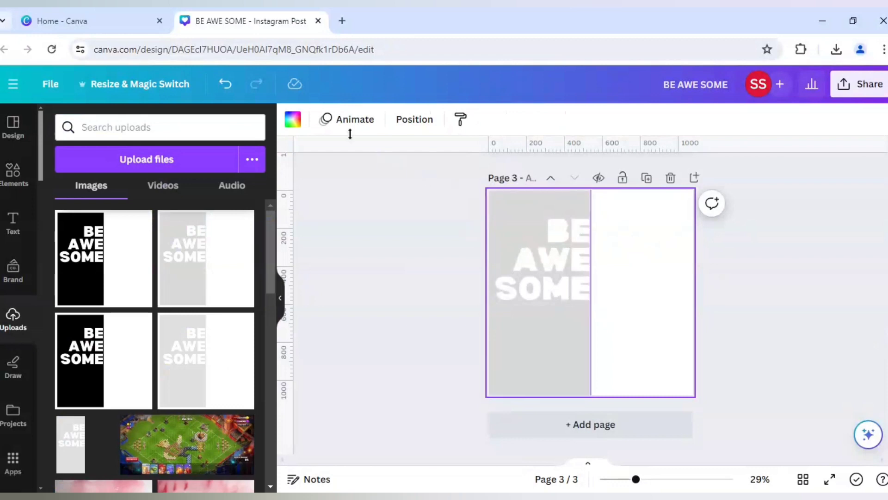
pyautogui.click(293, 119)
pyautogui.scroll(-3, 209, 421)
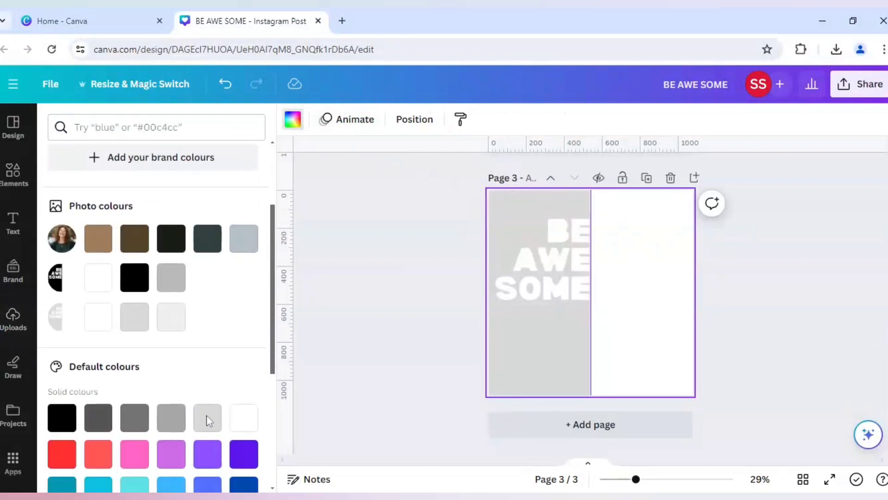
pyautogui.click(243, 440)
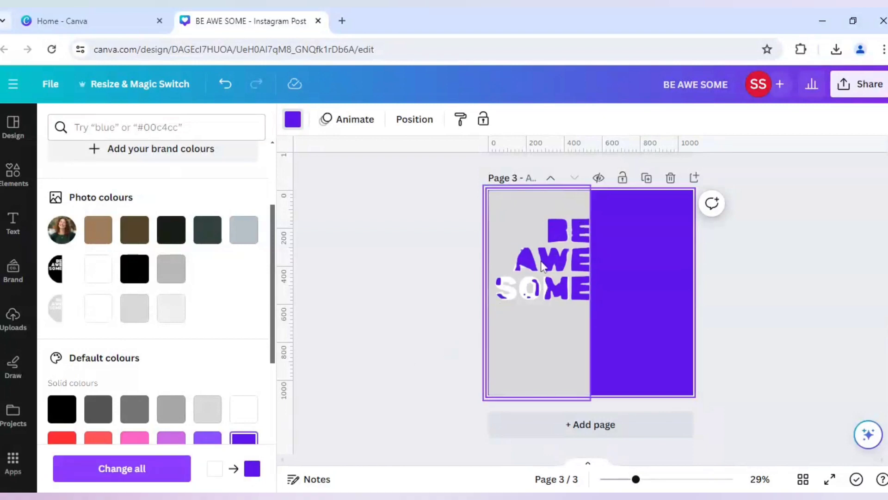
pyautogui.scroll(5, 397, 323)
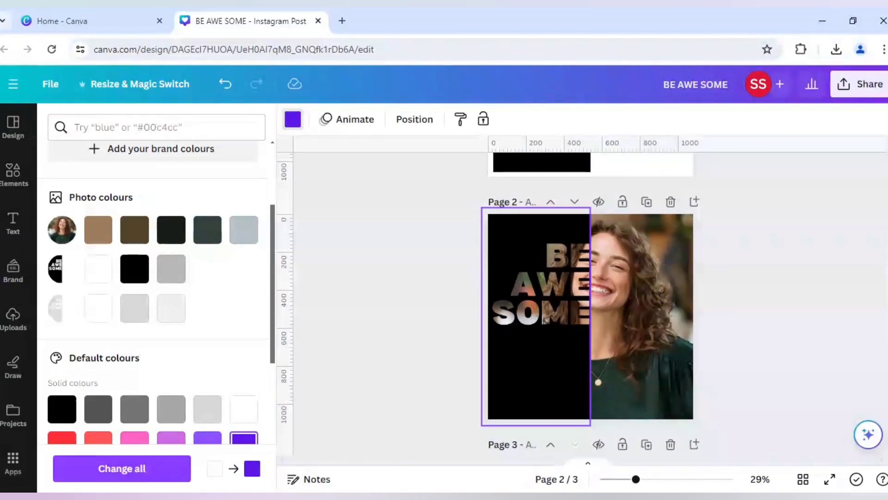
pyautogui.scroll(-2, 507, 326)
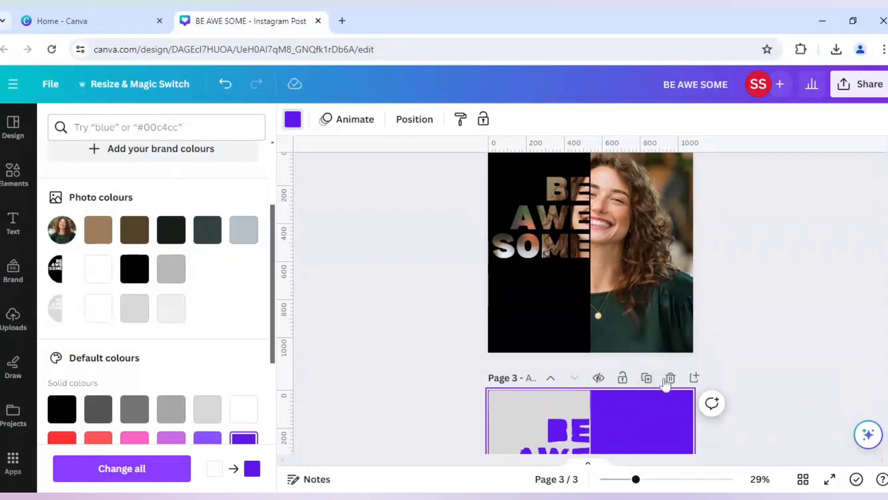
# Delete page 3 and set the black half panel's transparency to about 77.
pyautogui.click(670, 379)
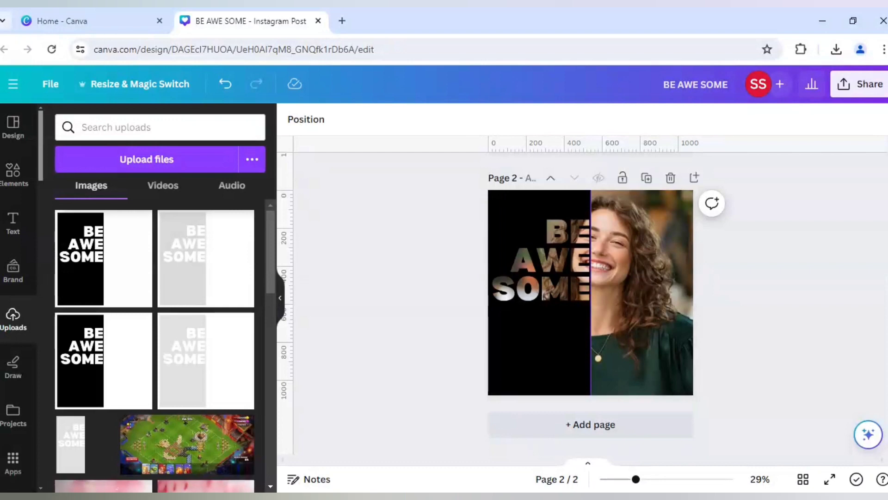
pyautogui.click(521, 339)
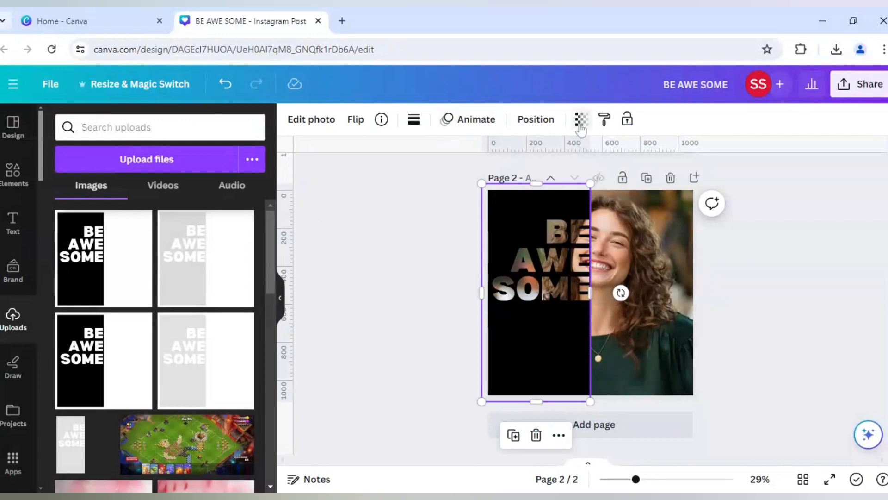
pyautogui.click(582, 121)
pyautogui.moveTo(581, 173); pyautogui.dragTo(551, 172)
pyautogui.click(350, 301)
pyautogui.click(375, 346)
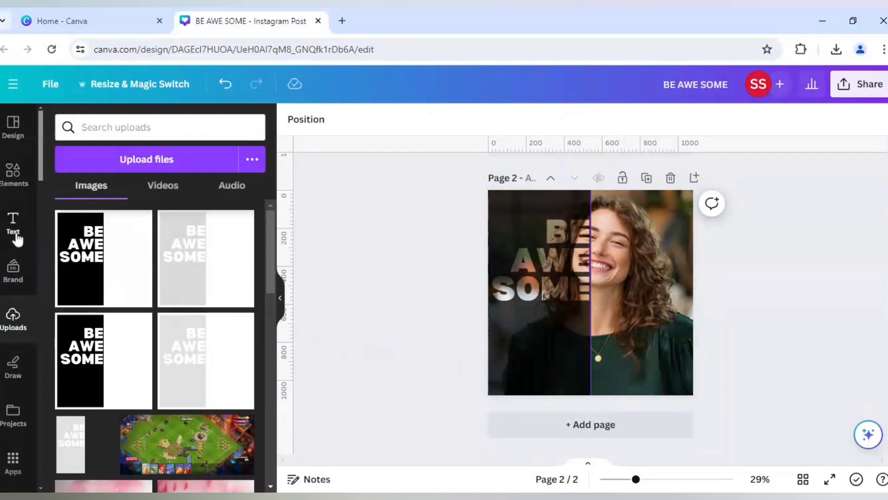
# Add a subheading text box reading 'and more'.
pyautogui.click(16, 237)
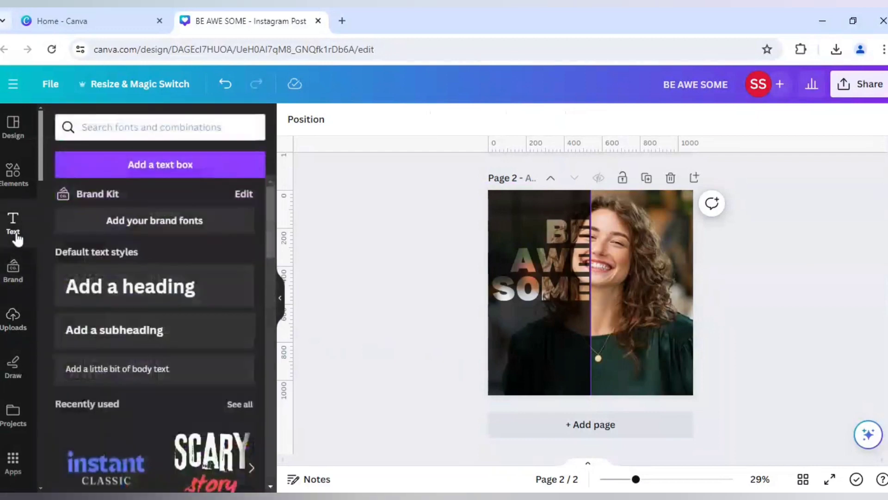
pyautogui.click(148, 329)
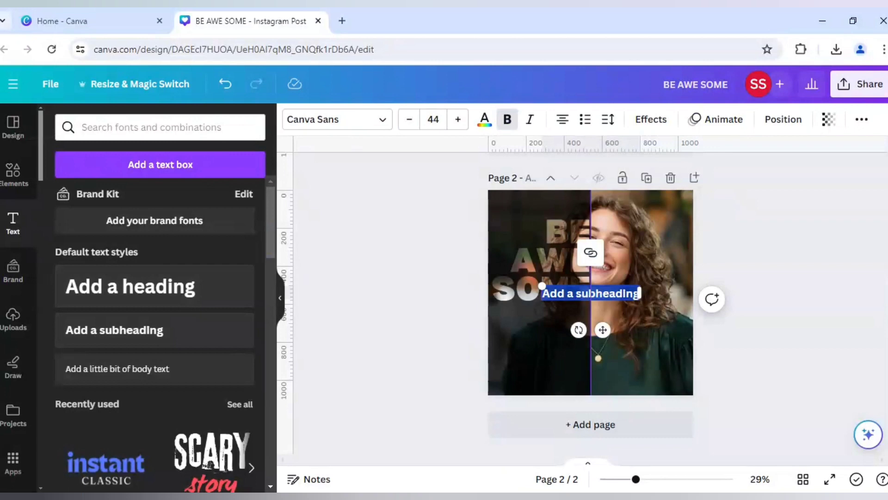
pyautogui.write('and more')
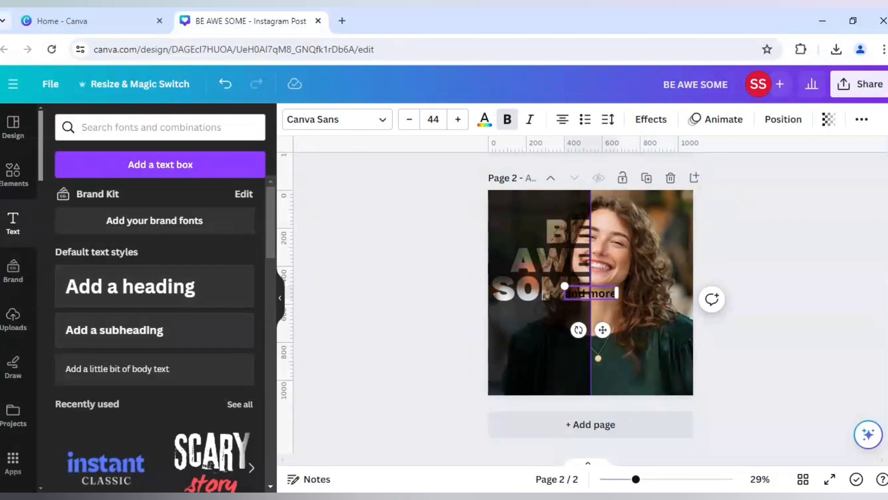
pyautogui.click(450, 347)
# Make the 'and more' text white.
pyautogui.click(589, 293)
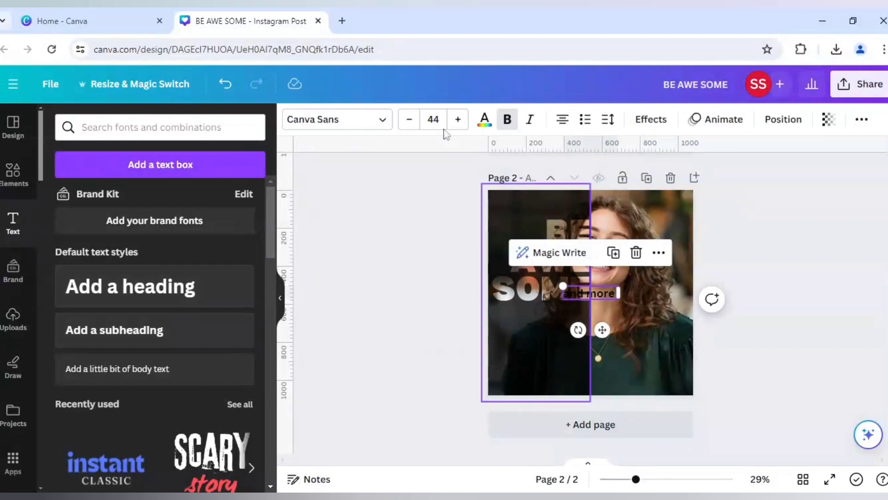
pyautogui.click(485, 119)
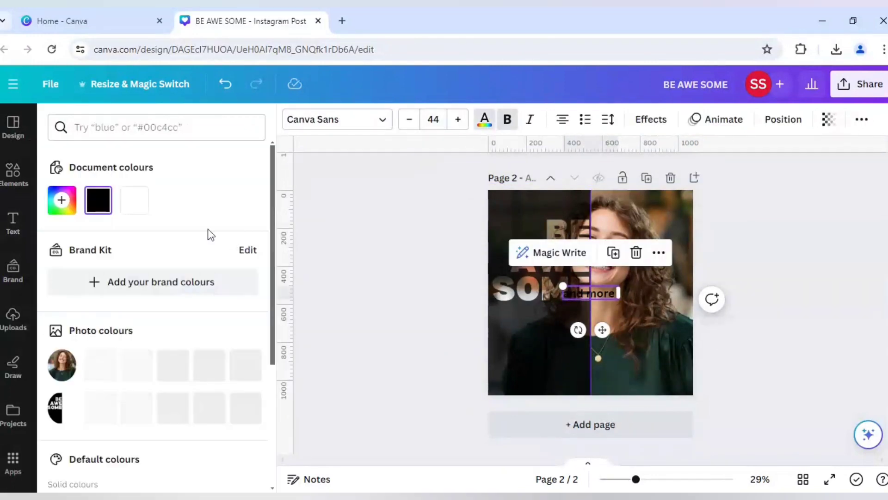
pyautogui.click(141, 206)
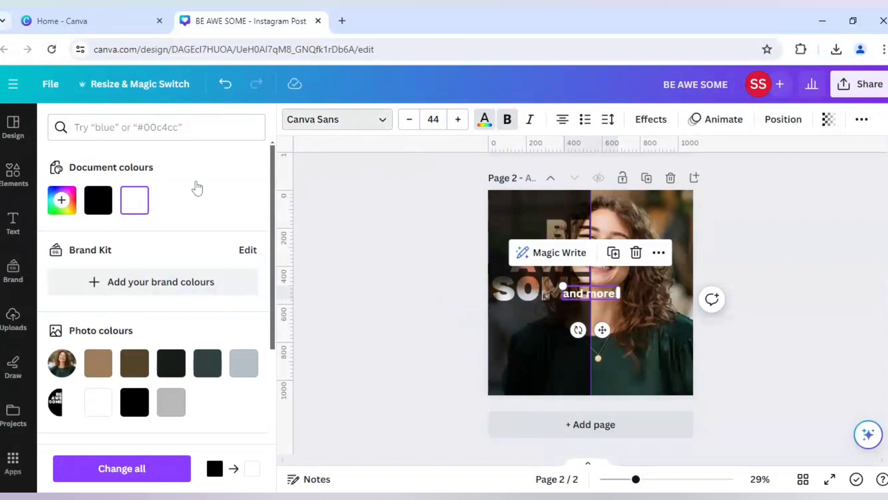
pyautogui.click(337, 119)
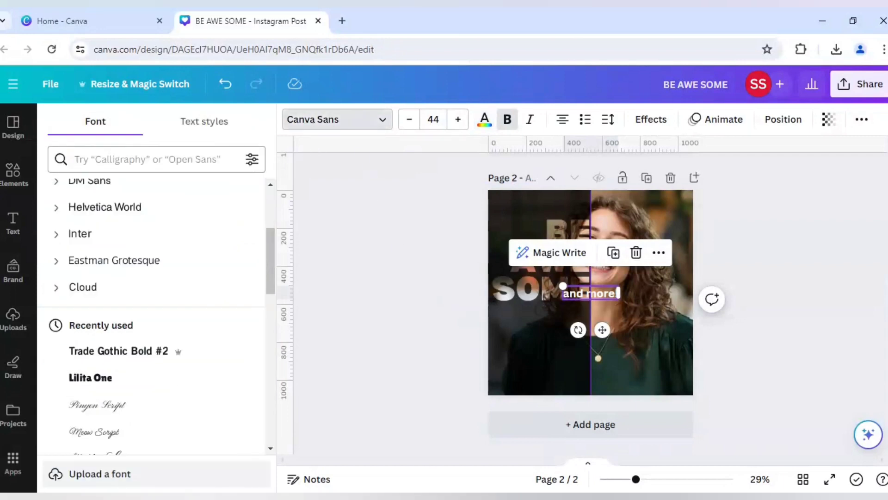
# Change the text's font to Eyesome Script, found by searching 'script'.
pyautogui.scroll(-3, 145, 358)
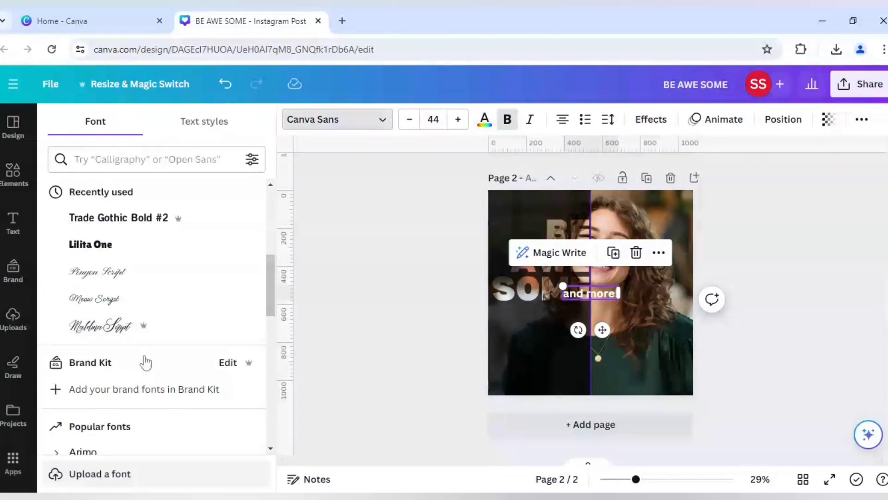
pyautogui.scroll(4, 143, 361)
pyautogui.scroll(-4, 155, 359)
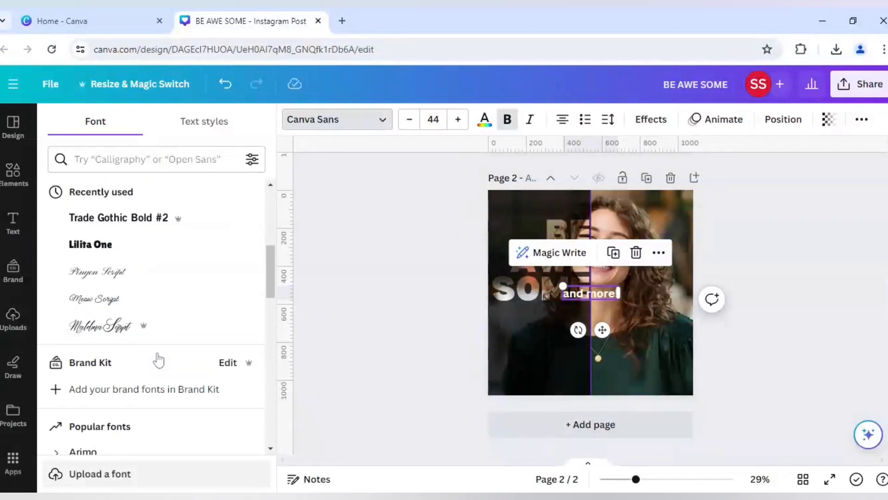
pyautogui.click(152, 159)
pyautogui.write('s')
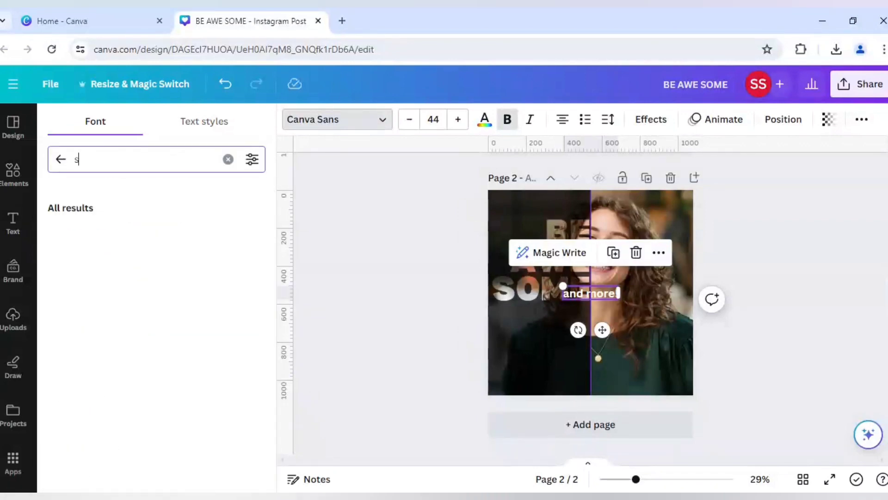
pyautogui.write('cri')
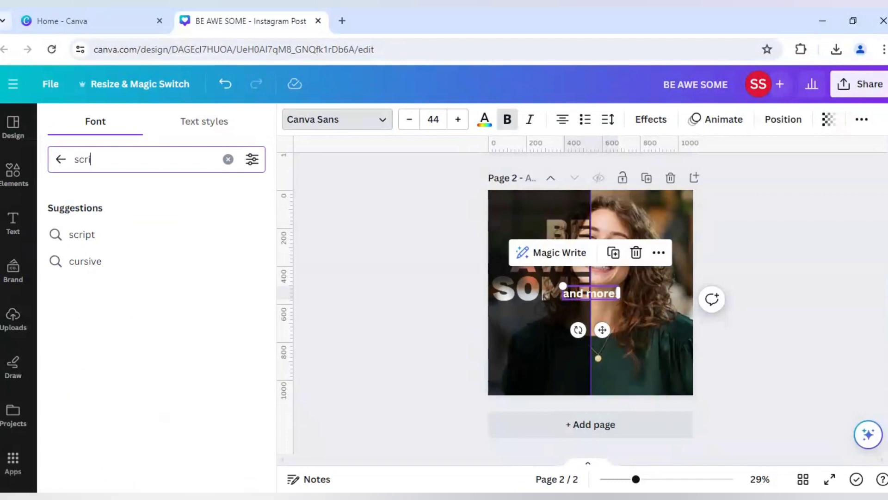
pyautogui.write('pt')
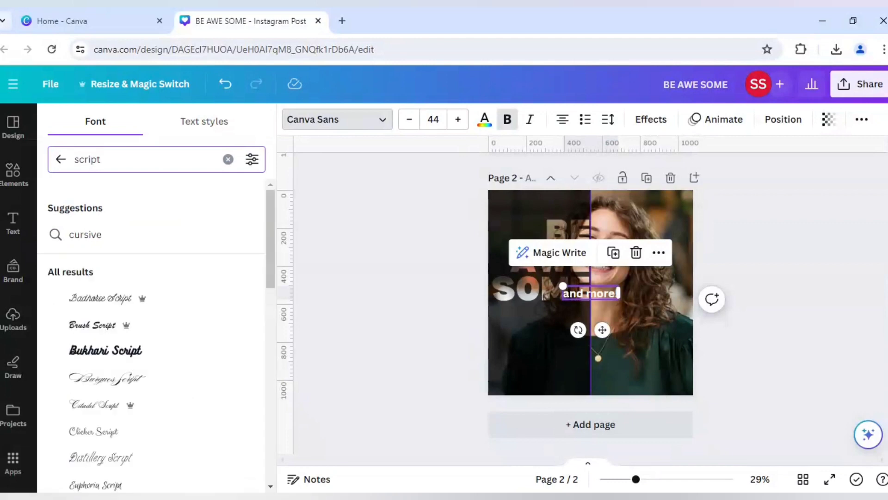
pyautogui.scroll(-3, 204, 292)
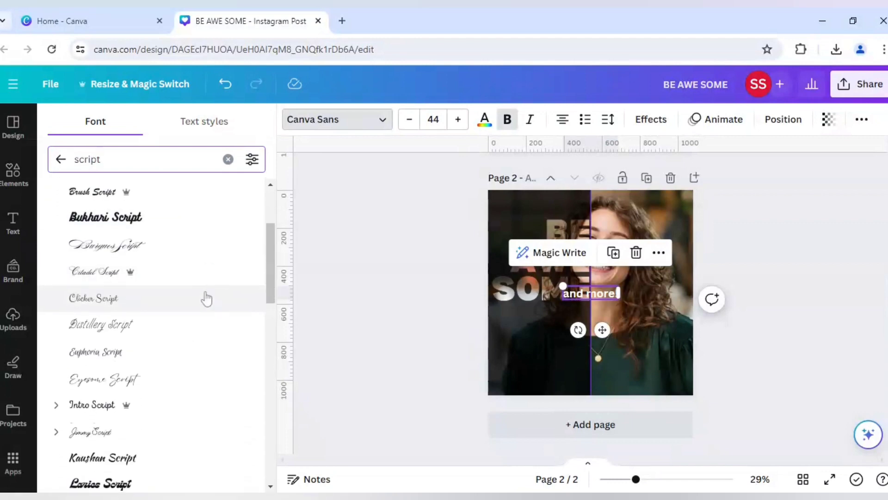
pyautogui.click(182, 383)
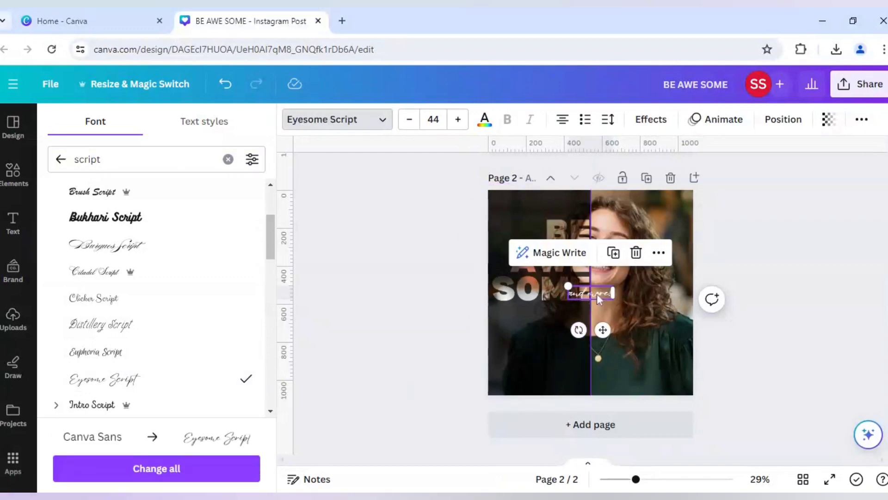
# Set the text to size 72, widen it to one line, and place it just below SOME.
pyautogui.moveTo(580, 298); pyautogui.dragTo(556, 315)
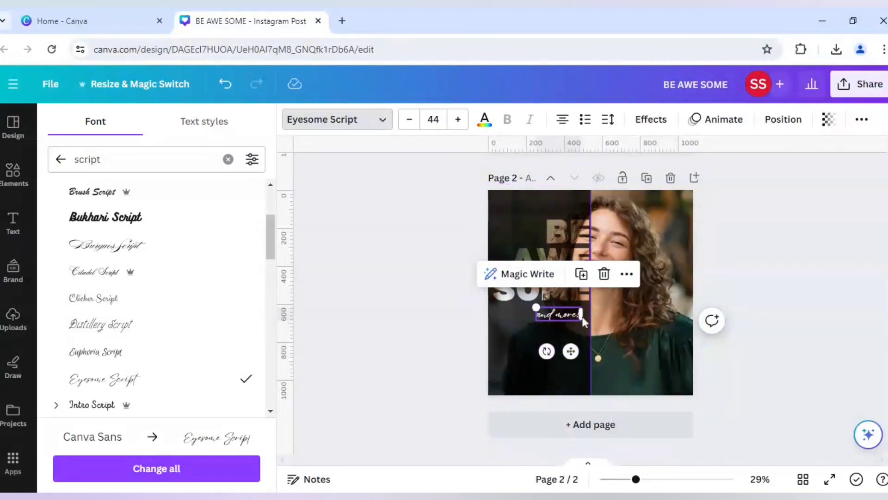
pyautogui.moveTo(581, 319); pyautogui.dragTo(604, 337)
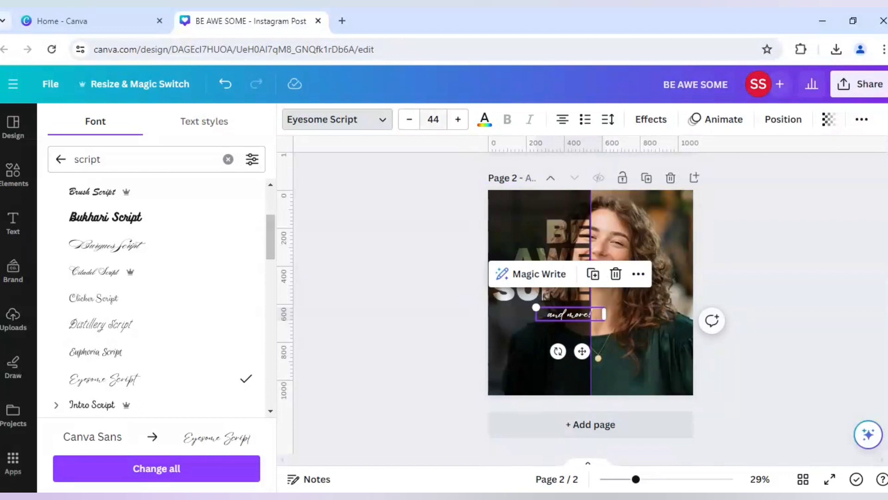
pyautogui.click(433, 119)
pyautogui.scroll(-2, 446, 368)
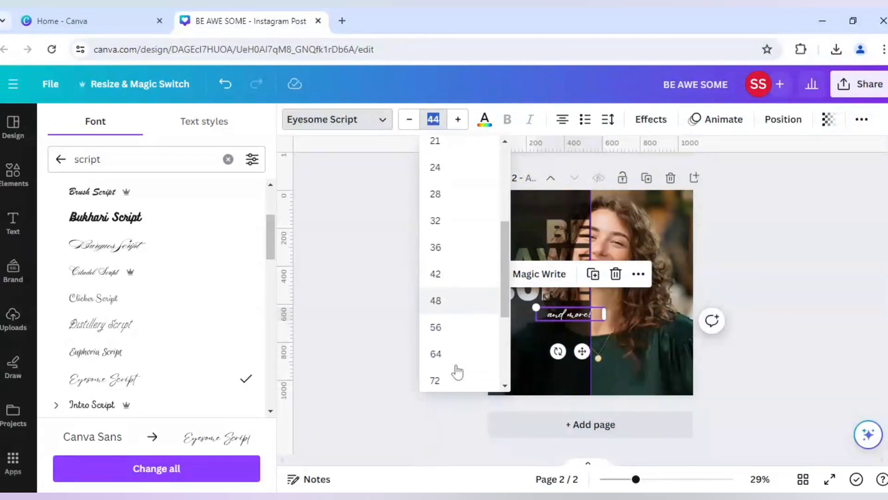
pyautogui.click(463, 380)
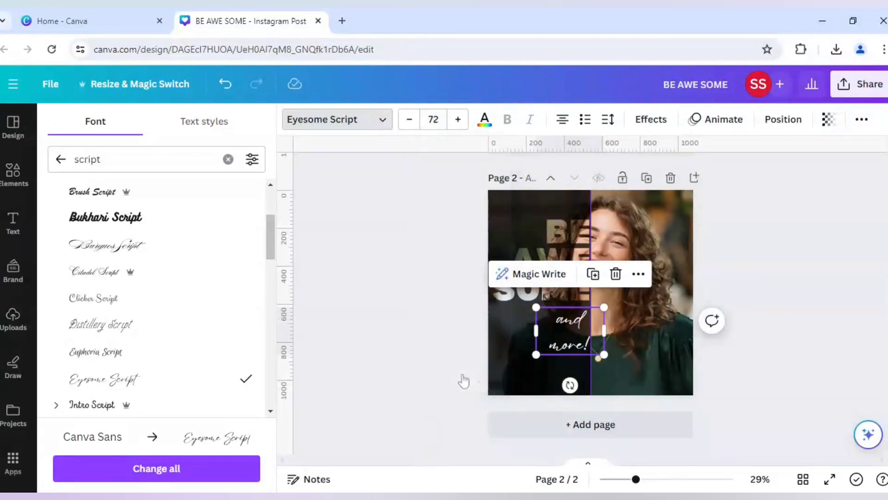
pyautogui.moveTo(605, 329); pyautogui.dragTo(623, 337)
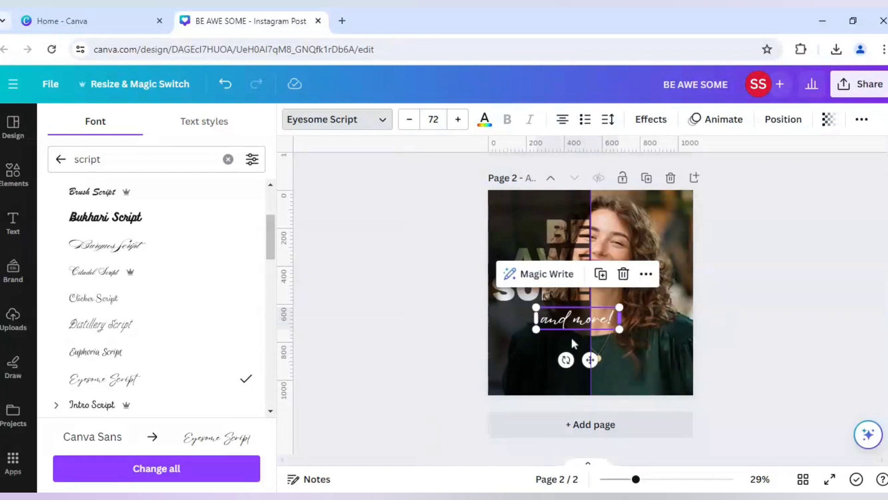
pyautogui.moveTo(555, 323); pyautogui.dragTo(527, 320)
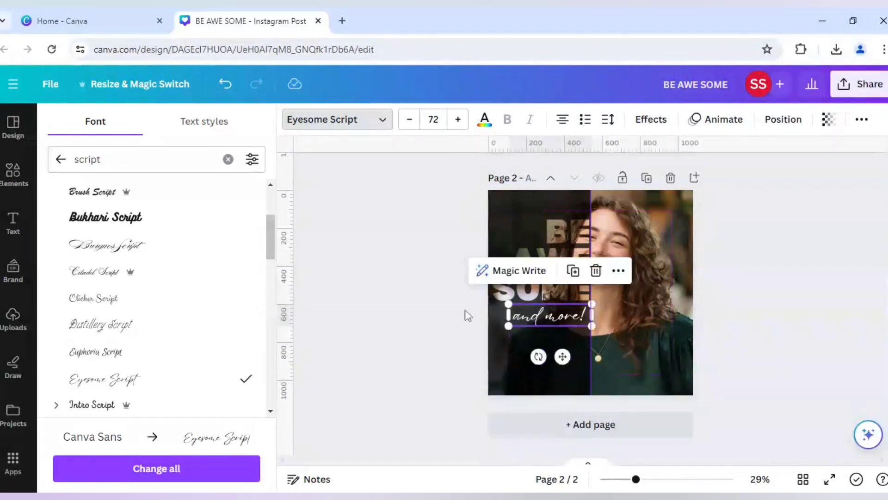
pyautogui.click(407, 346)
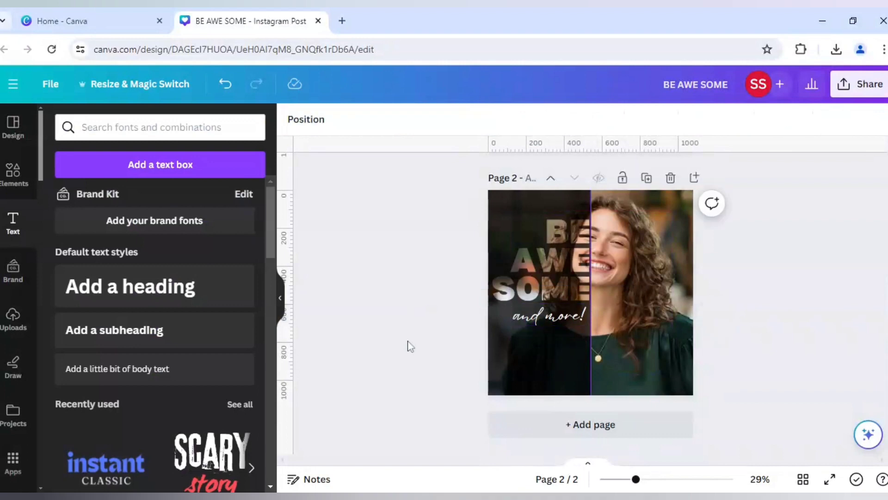